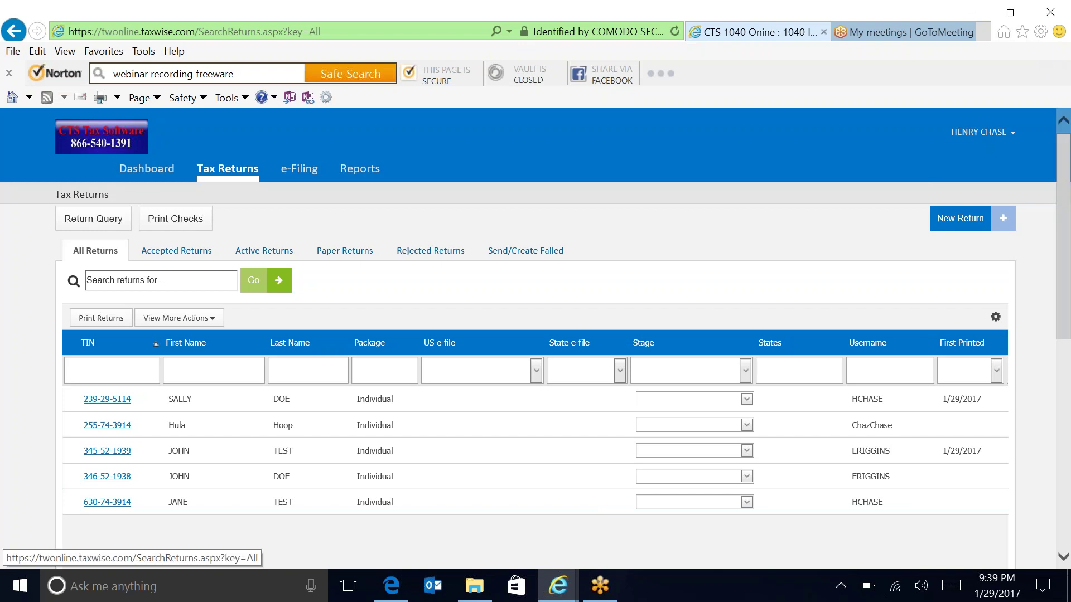
Start a new return with the client's SSN entered and confirmed, then go on to the interview.
{"action": "left_click", "coordinate": [959, 218]}
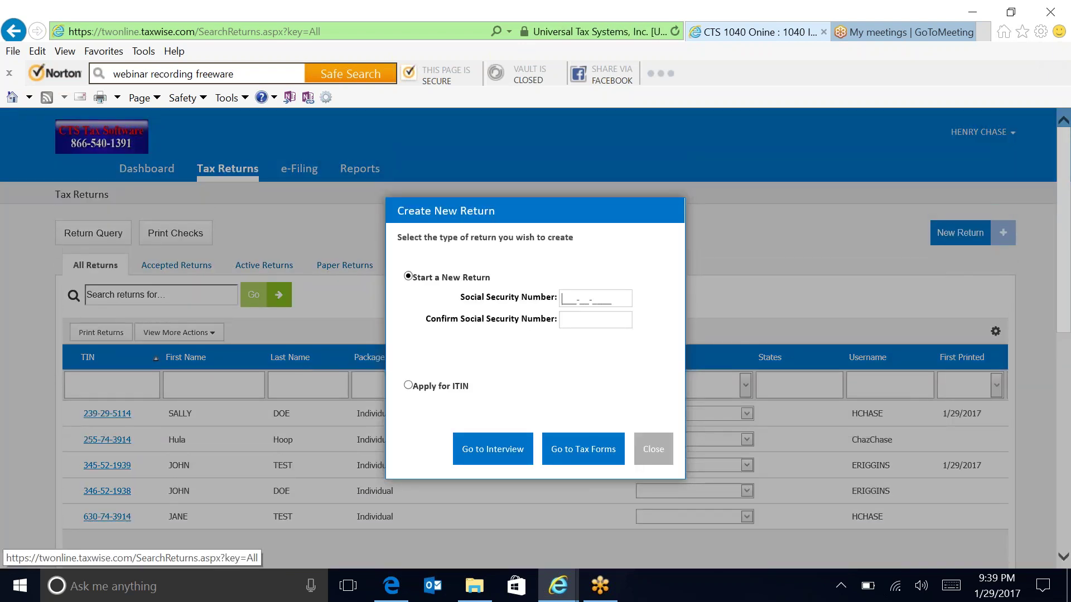
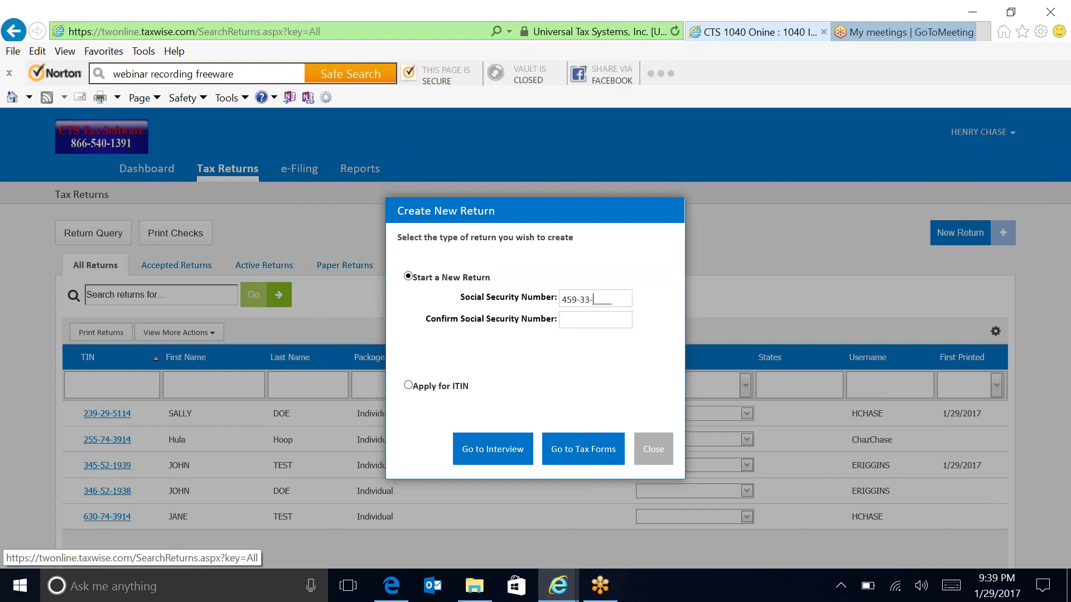
{"action": "left_click", "coordinate": [595, 319]}
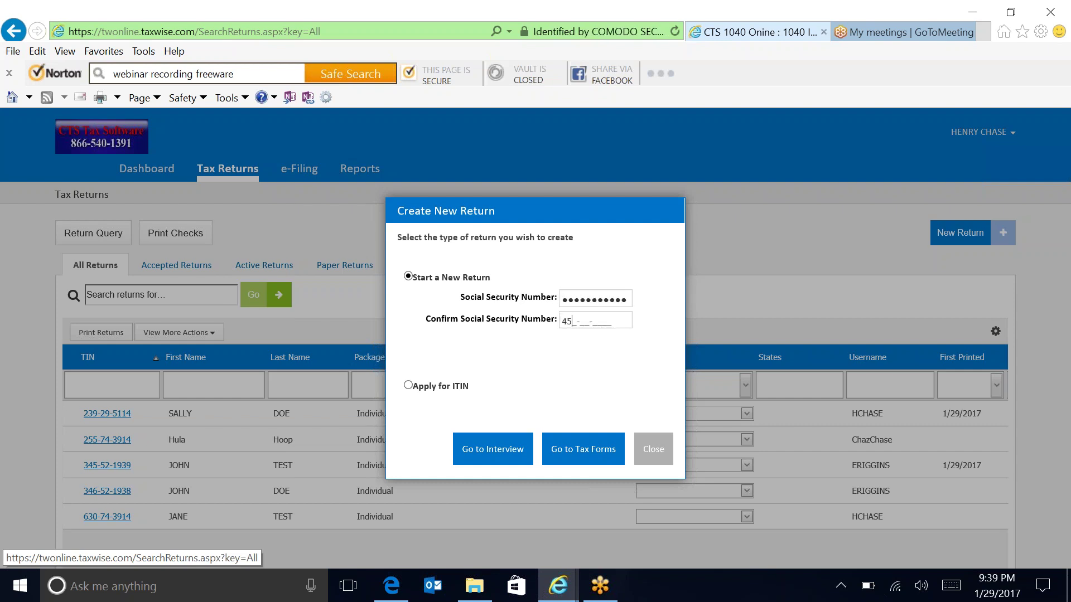
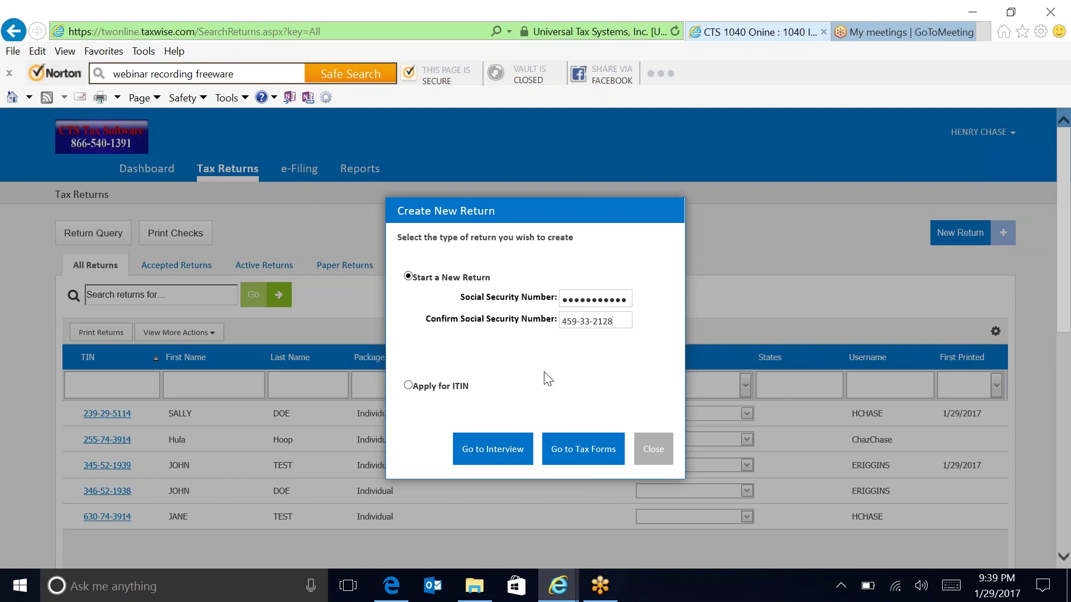
{"action": "left_click", "coordinate": [492, 449]}
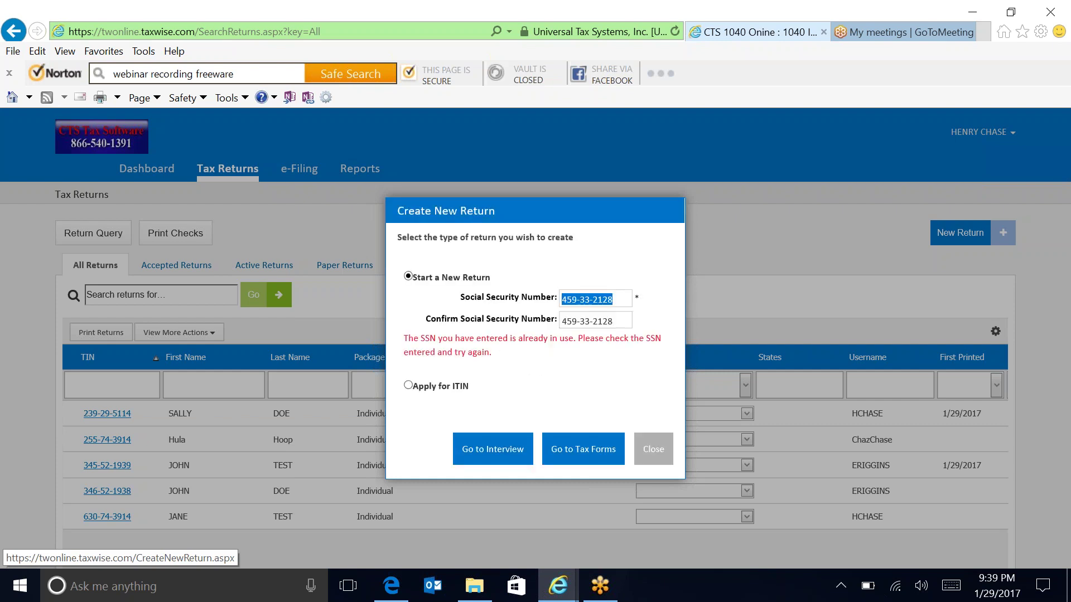
Replace the final digits of the SSN and its confirmation with 66 so both numbers match.
{"action": "left_click", "coordinate": [577, 299]}
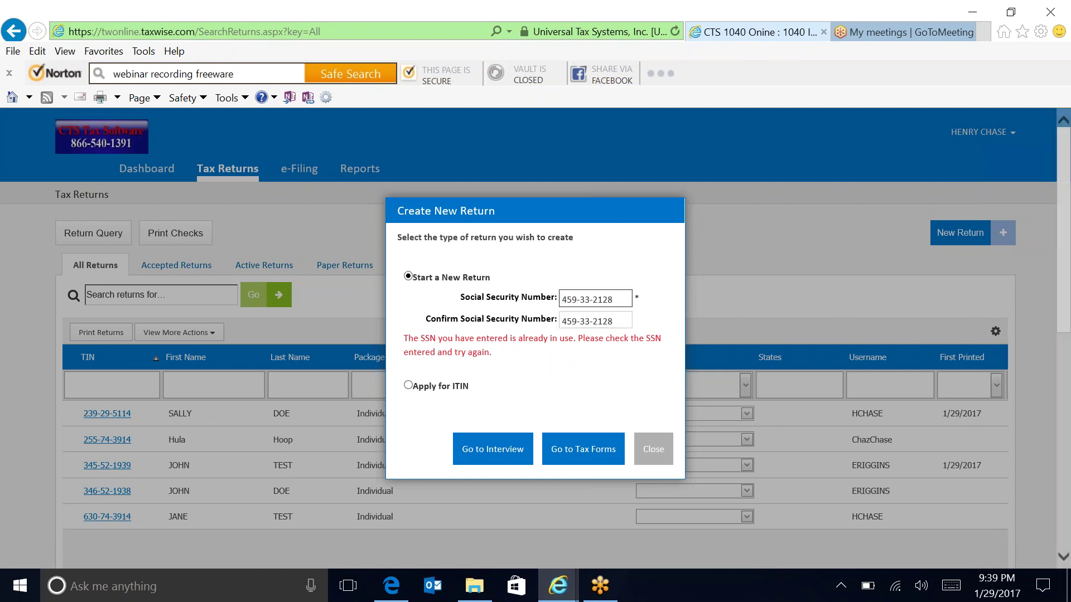
{"action": "key", "text": "BackSpace"}
{"action": "key", "text": "BackSpace"}
{"action": "type", "text": "66"}
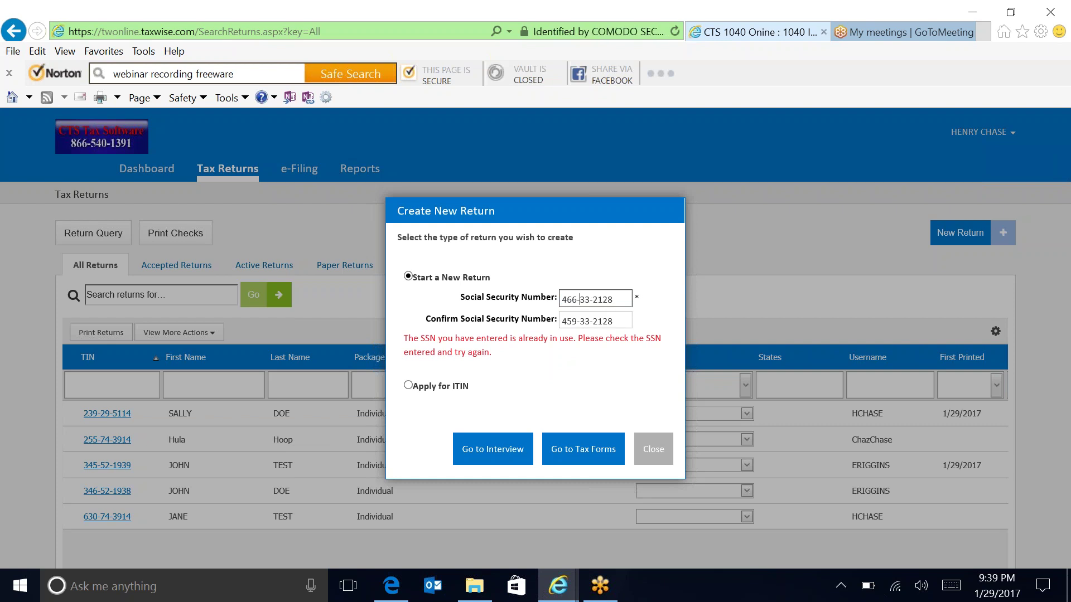
{"action": "triple_click", "coordinate": [576, 320]}
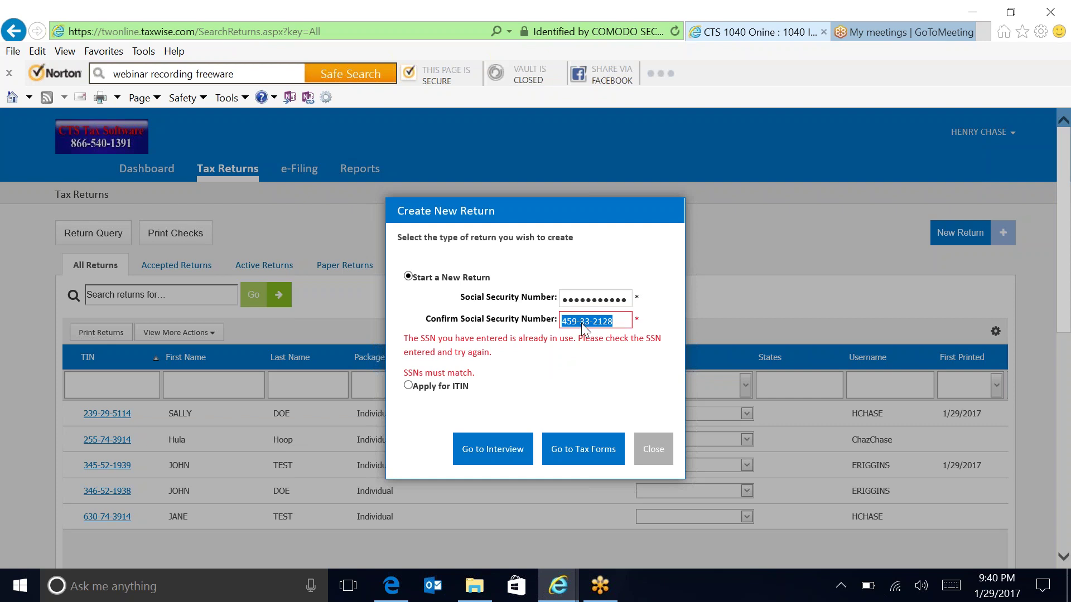
{"action": "left_click", "coordinate": [573, 321]}
{"action": "key", "text": "BackSpace"}
{"action": "key", "text": "BackSpace"}
{"action": "type", "text": "66"}
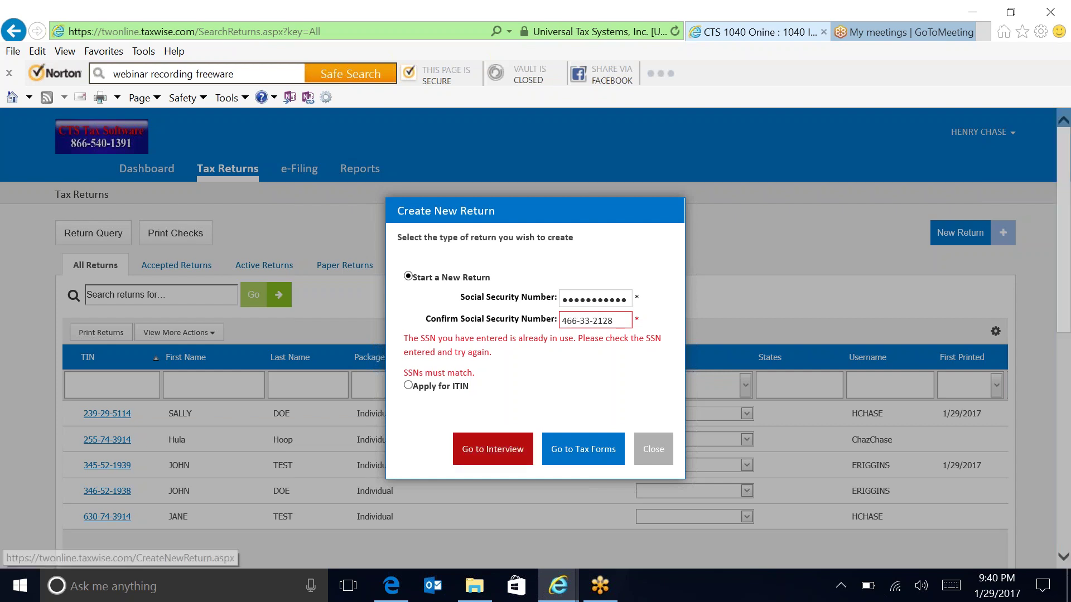
Create the return and choose Head of Household as the filing status.
{"action": "left_click", "coordinate": [482, 452]}
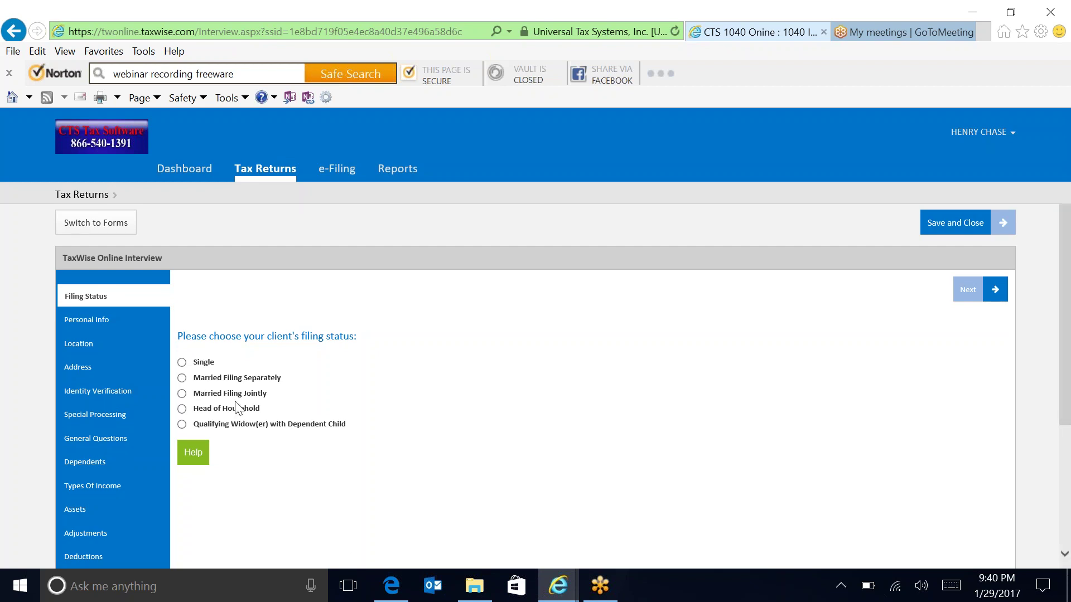
{"action": "left_click", "coordinate": [182, 410]}
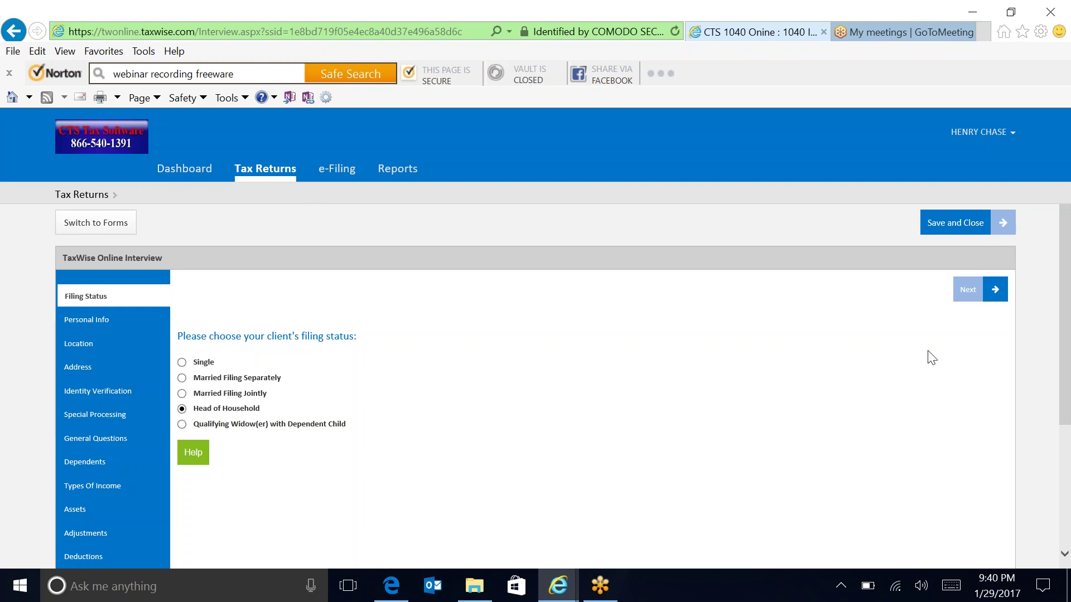
{"action": "left_click", "coordinate": [995, 291]}
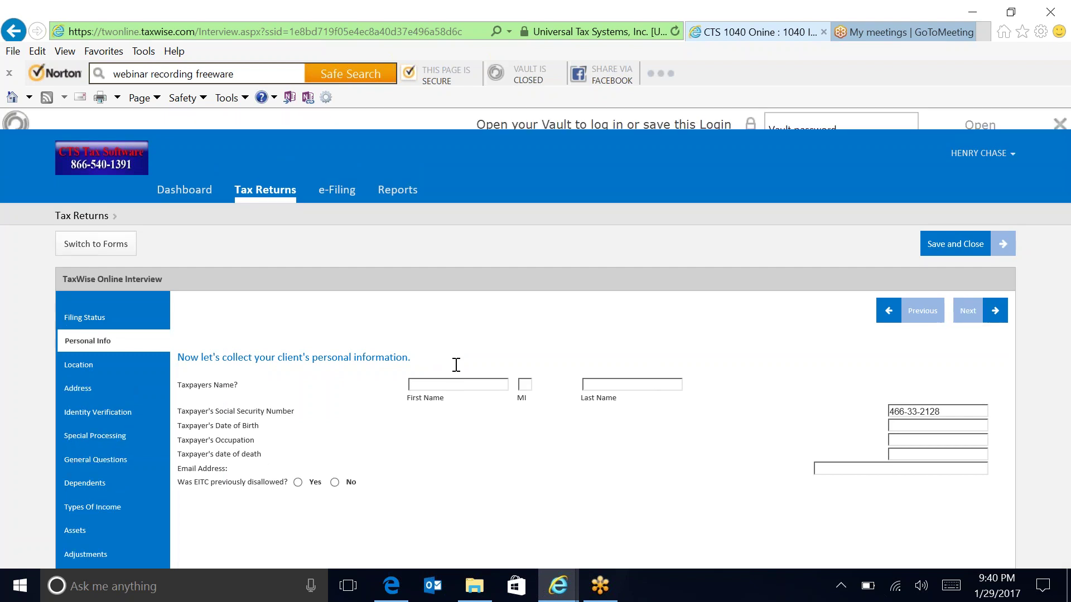
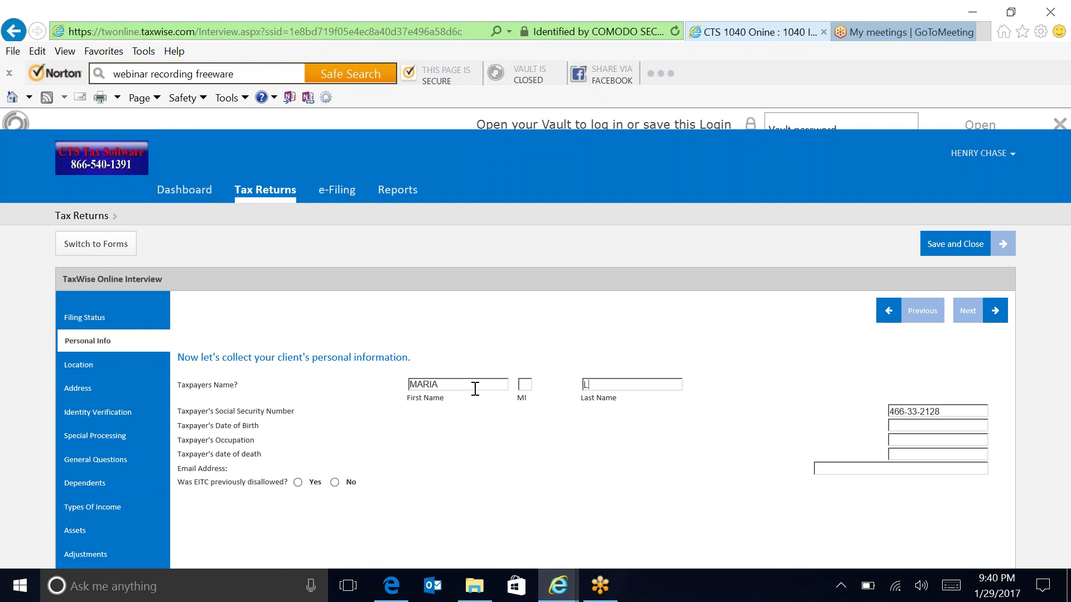
Enter the taxpayer's name, birth date and occupation MAID, and answer No to prior EITC disallowance.
{"action": "key", "text": "Tab"}
{"action": "key", "text": "Tab"}
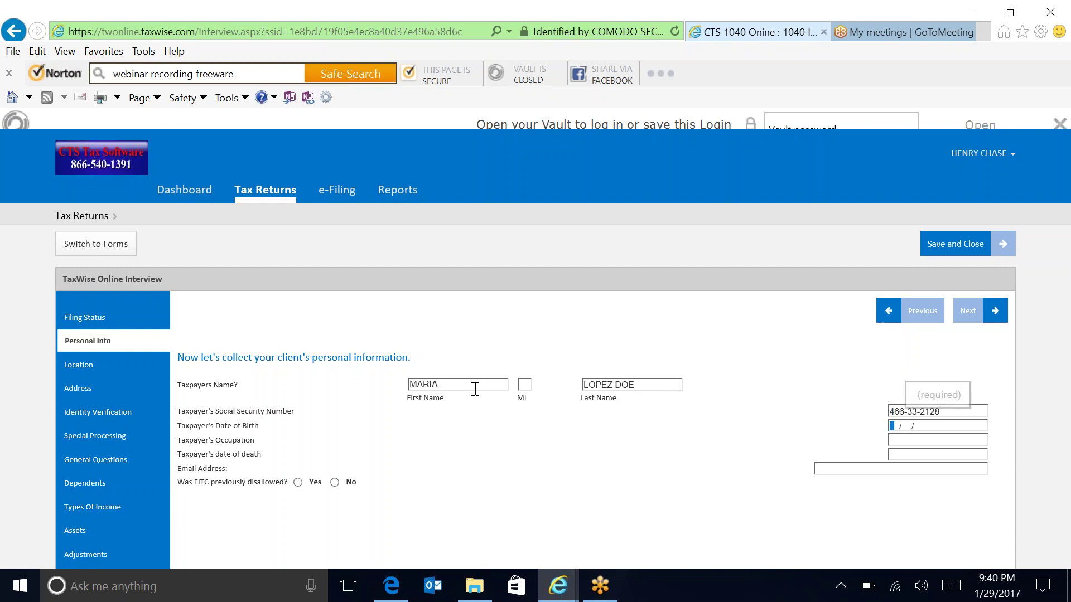
{"action": "type", "text": "0101"}
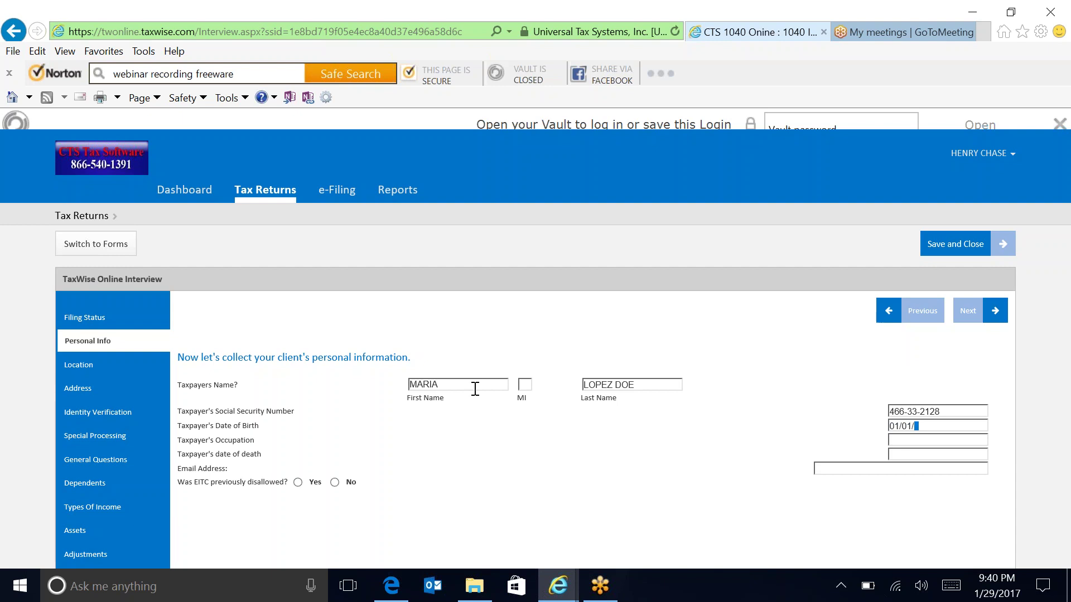
{"action": "type", "text": "1980"}
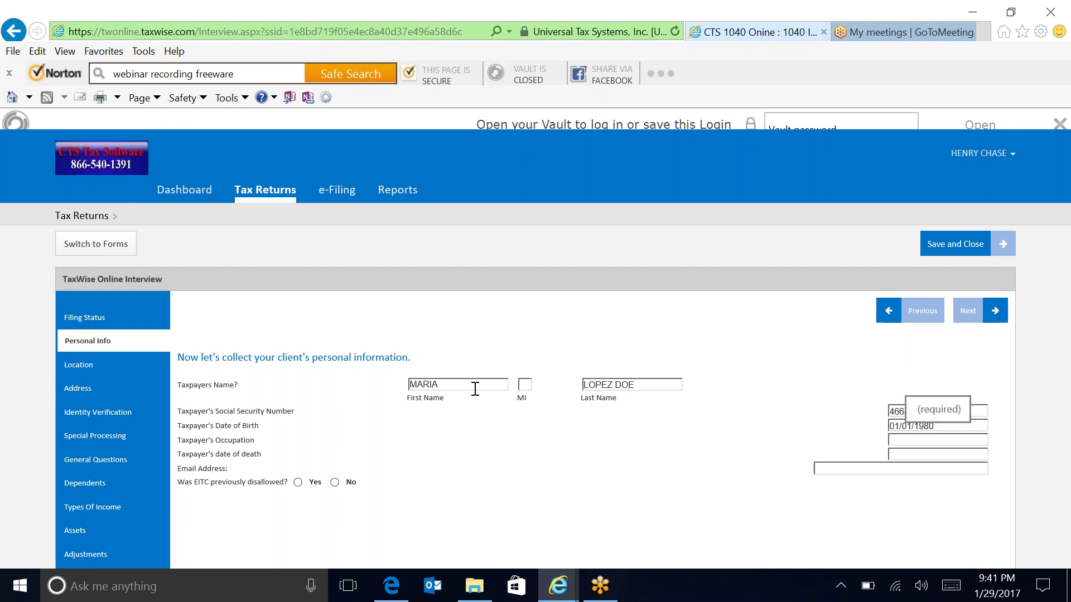
{"action": "type", "text": "MAID"}
{"action": "key", "text": "Tab"}
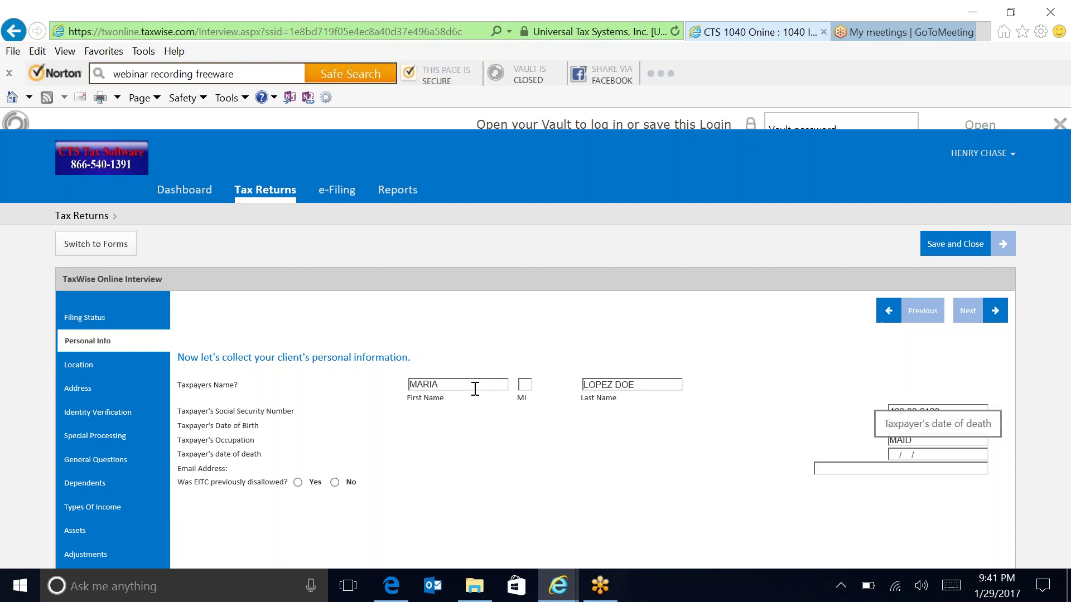
{"action": "key", "text": "Tab"}
{"action": "key", "text": "Tab"}
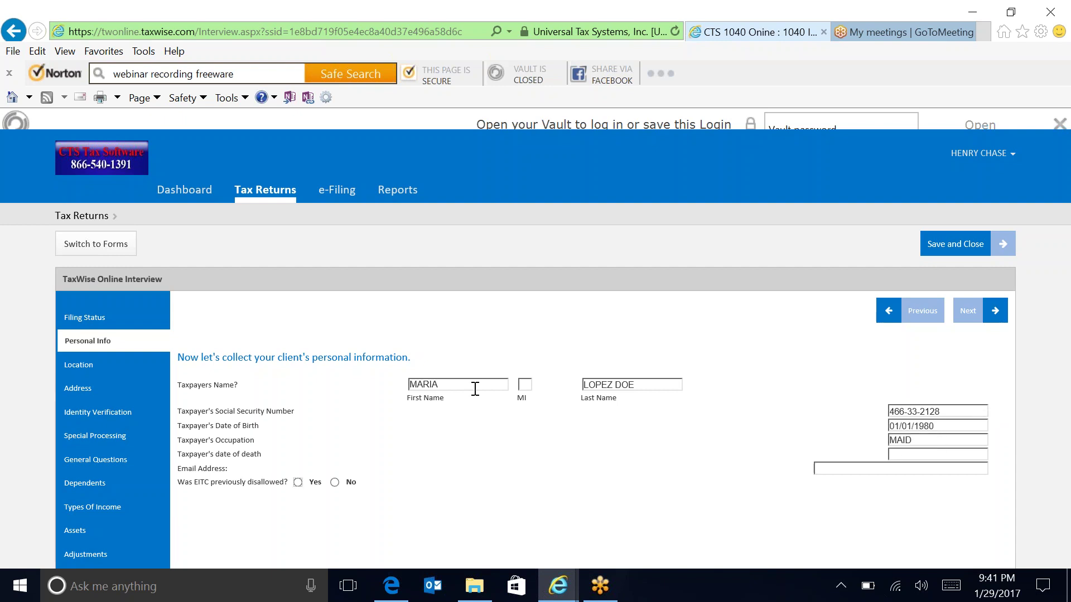
{"action": "left_click", "coordinate": [335, 483]}
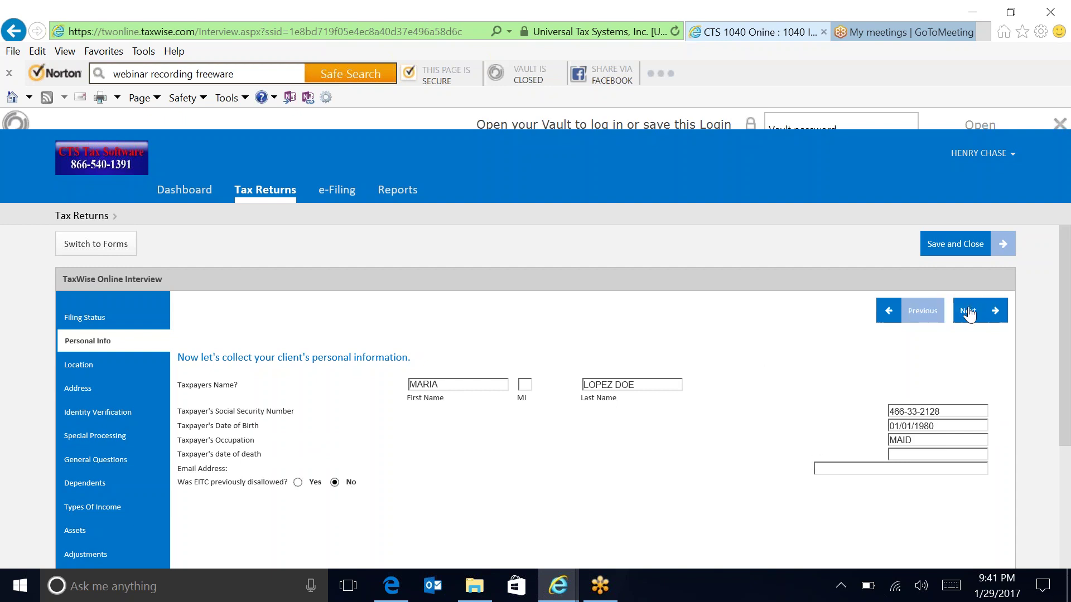
{"action": "left_click", "coordinate": [990, 313]}
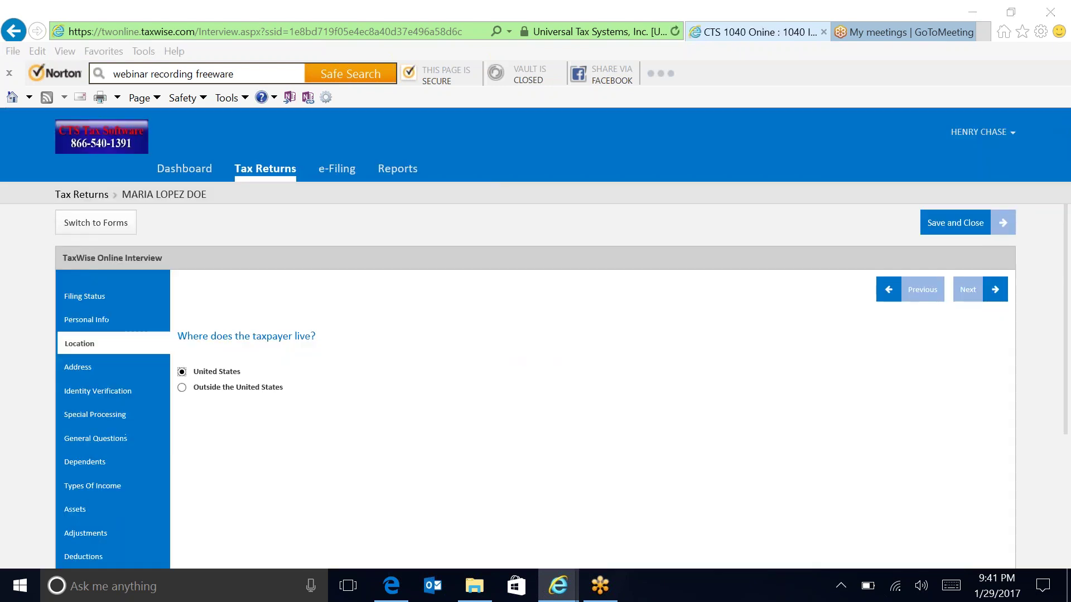
Keep the United States location and enter the taxpayer's street address and ZIP code.
{"action": "left_click", "coordinate": [971, 290]}
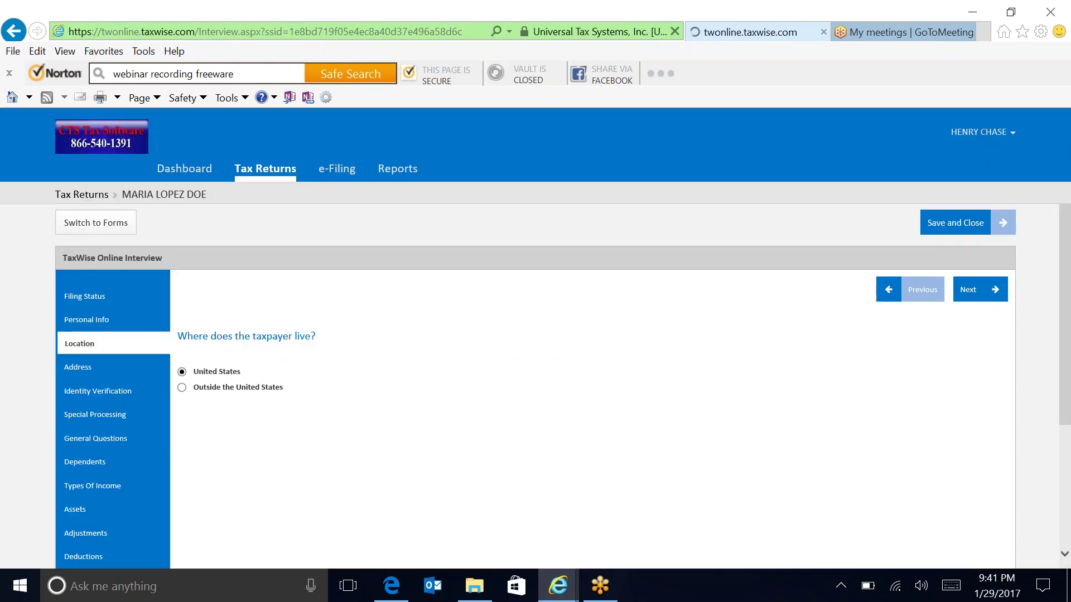
{"action": "left_click", "coordinate": [329, 365]}
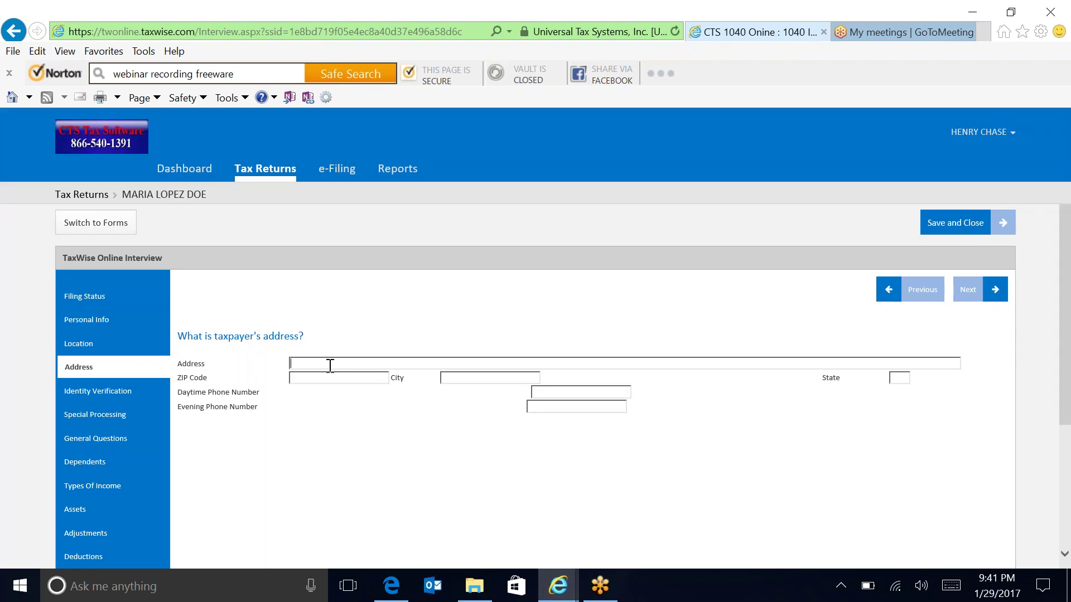
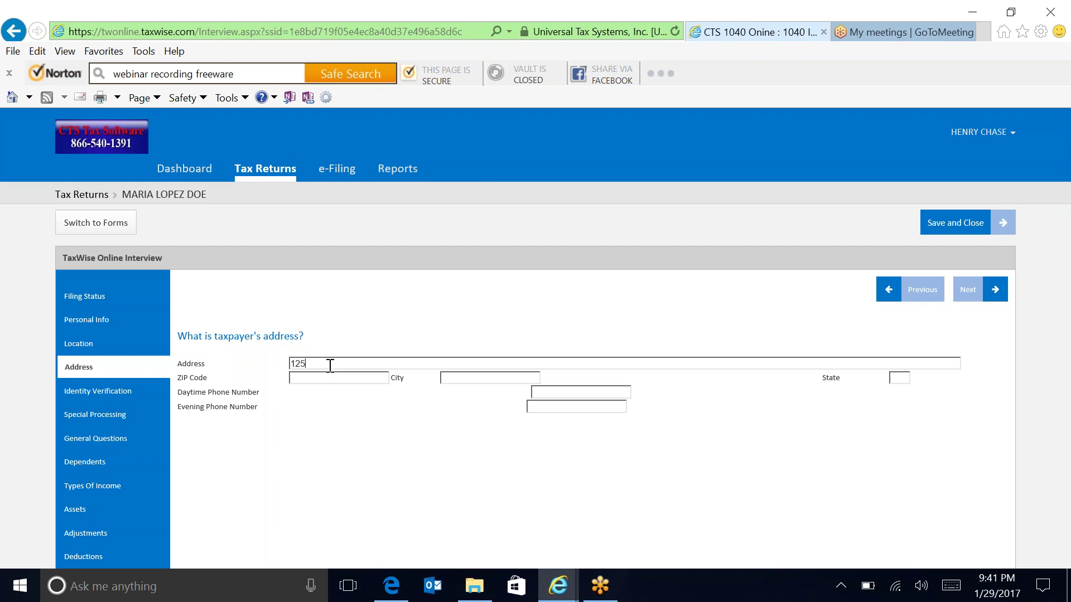
{"action": "key", "text": "Tab"}
{"action": "type", "text": "7670"}
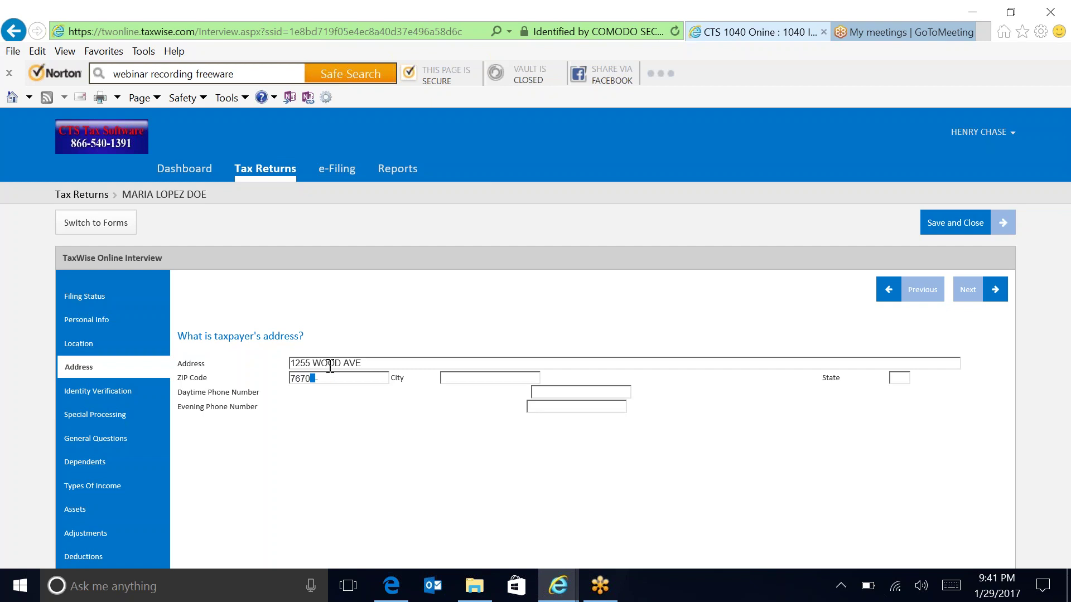
{"action": "type", "text": "6"}
{"action": "key", "text": "Tab"}
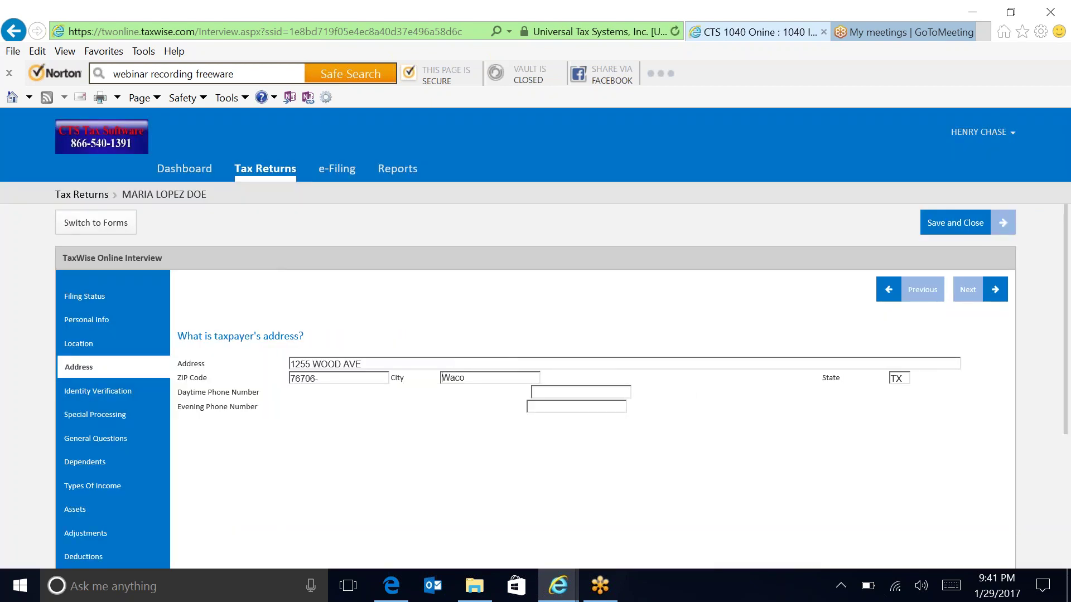
{"action": "key", "text": "Tab"}
{"action": "key", "text": "Tab"}
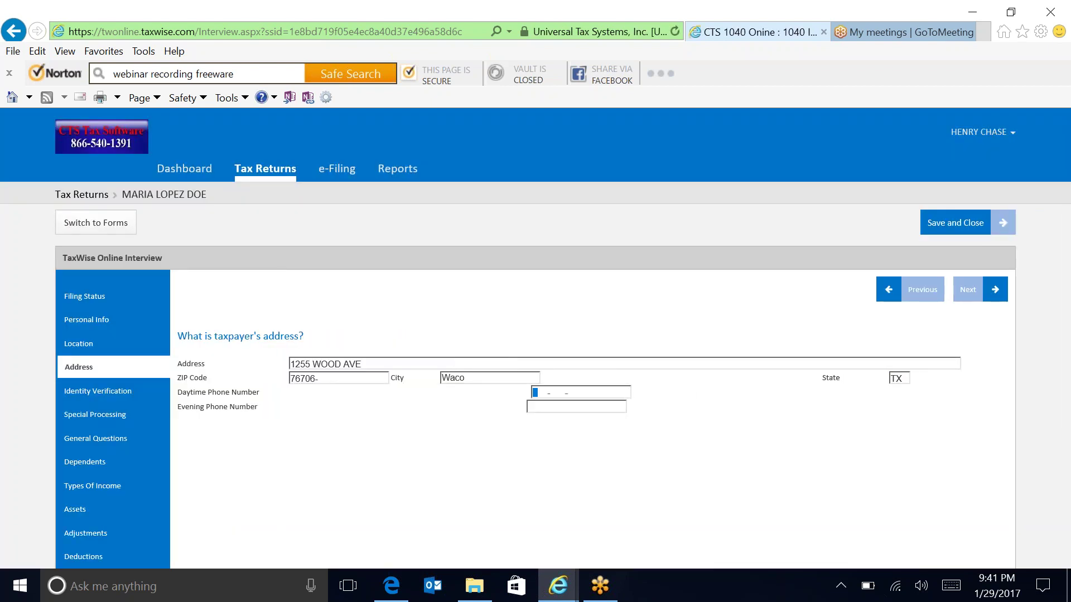
Enter the taxpayer's daytime and evening phone numbers.
{"action": "left_click", "coordinate": [530, 407]}
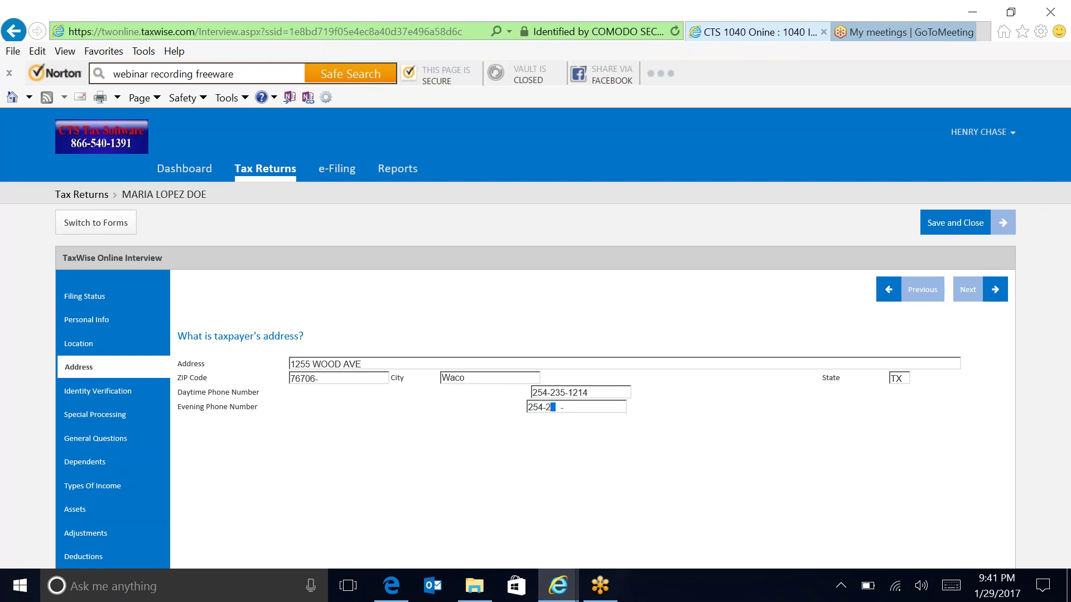
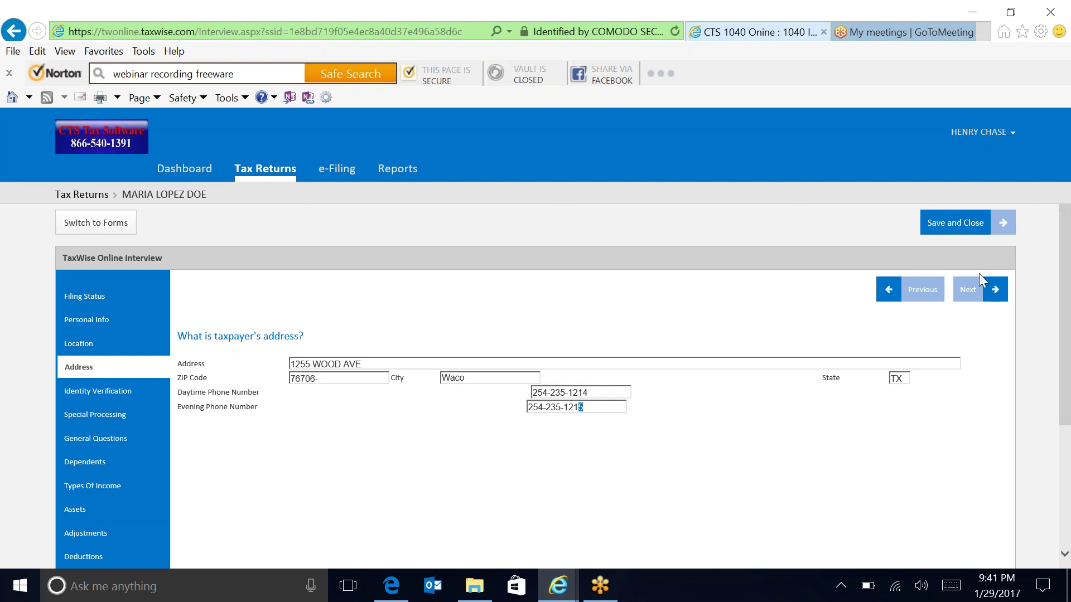
{"action": "left_click", "coordinate": [968, 289]}
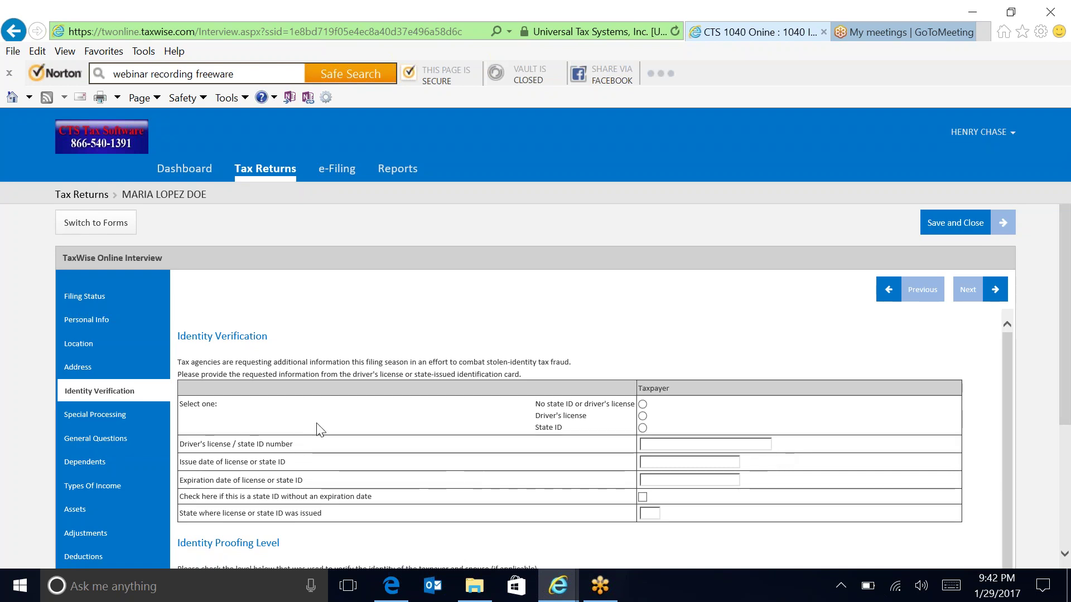
Choose driver's license as the ID, with the license number and issue date 01/12/2009.
{"action": "left_click", "coordinate": [644, 415]}
{"action": "left_click", "coordinate": [662, 443]}
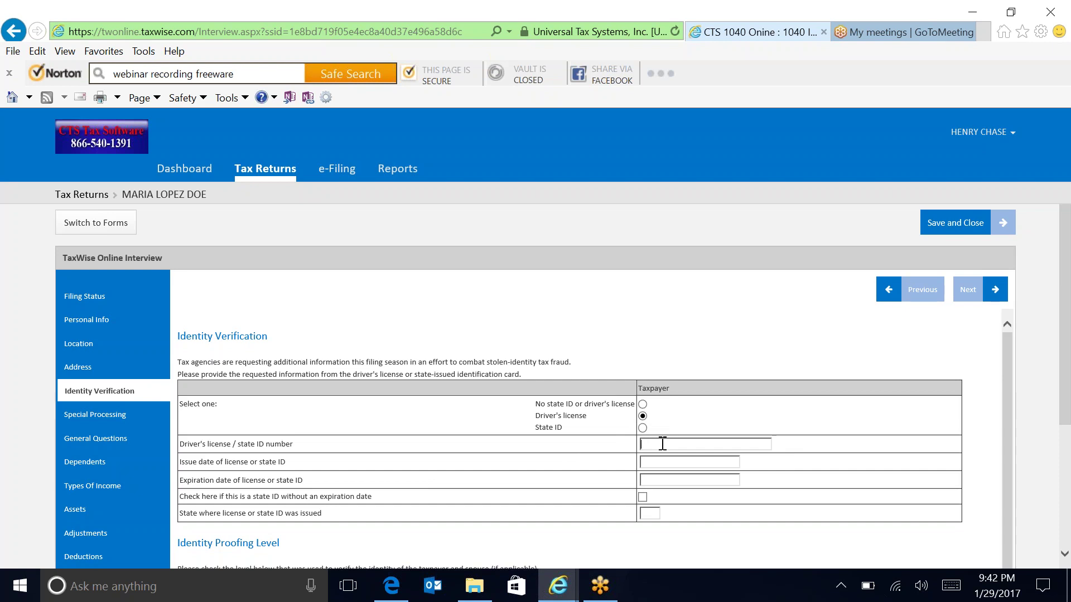
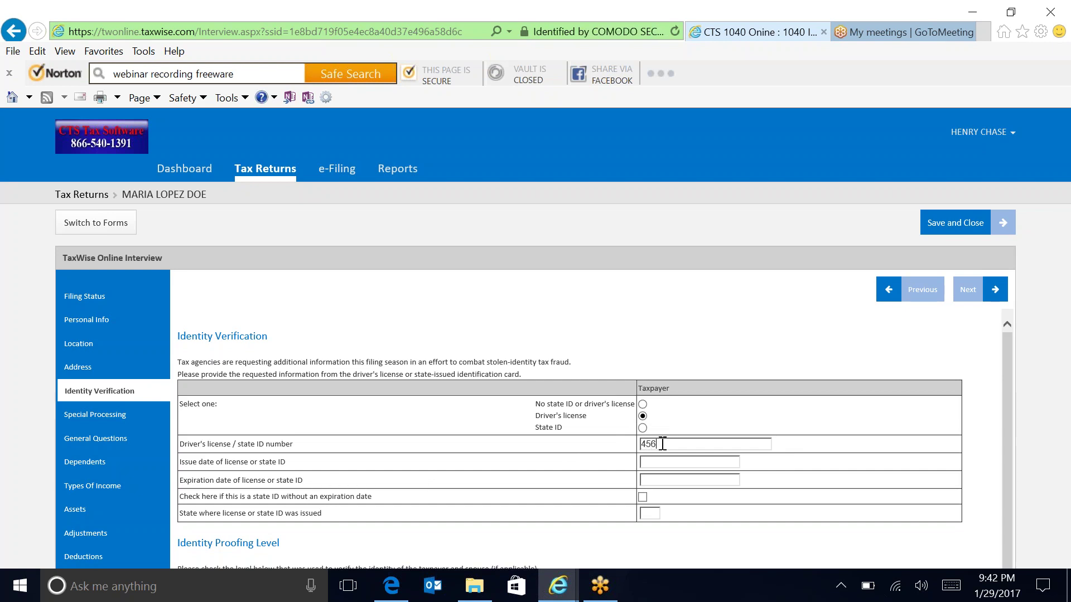
{"action": "key", "text": "Tab"}
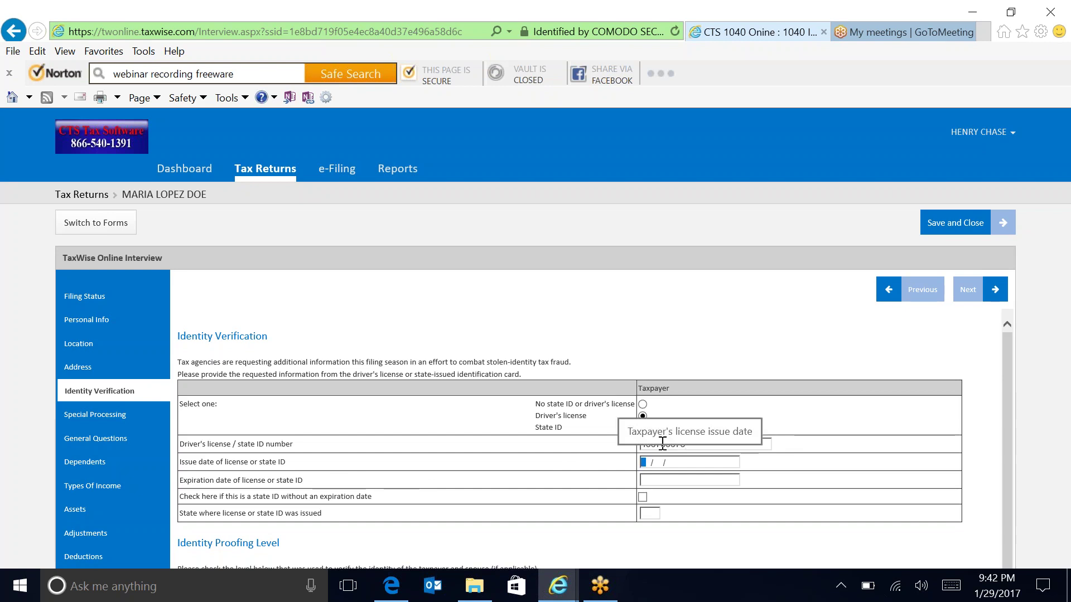
{"action": "type", "text": "0 "}
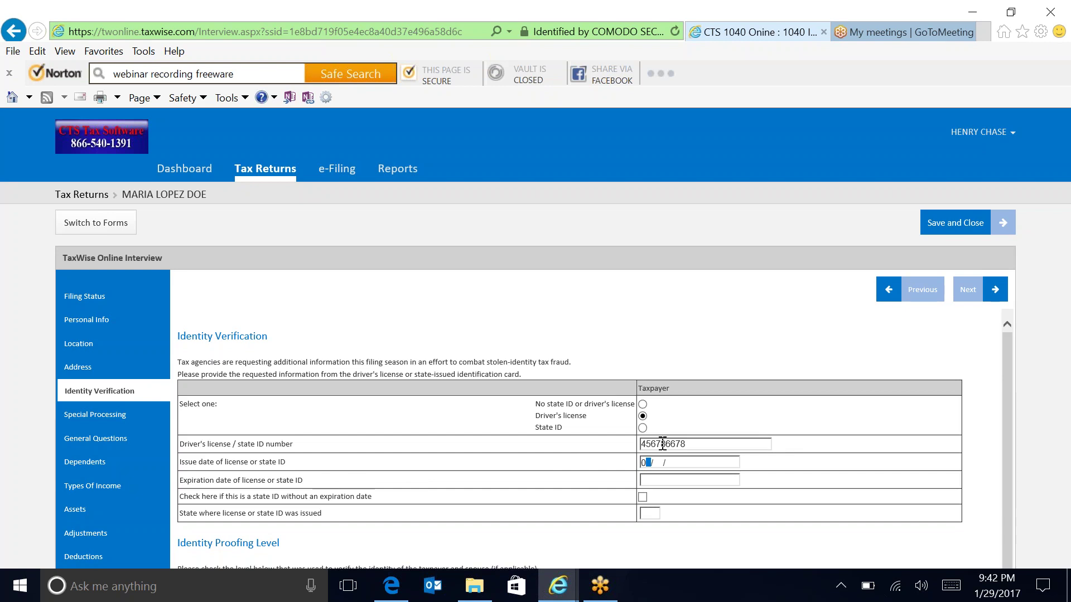
{"action": "type", "text": "1/12/"}
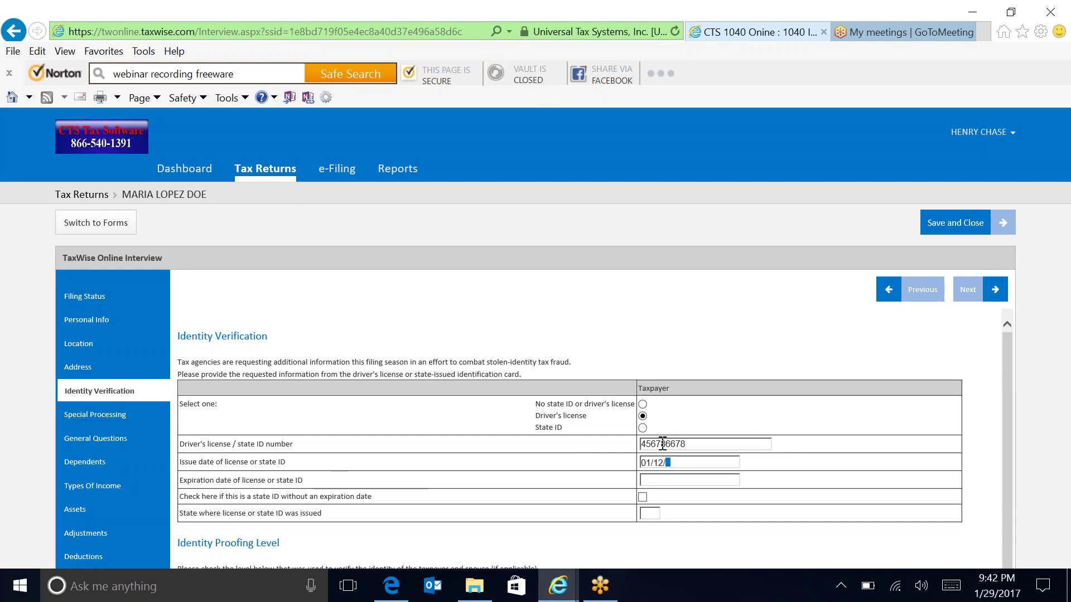
{"action": "type", "text": "2009"}
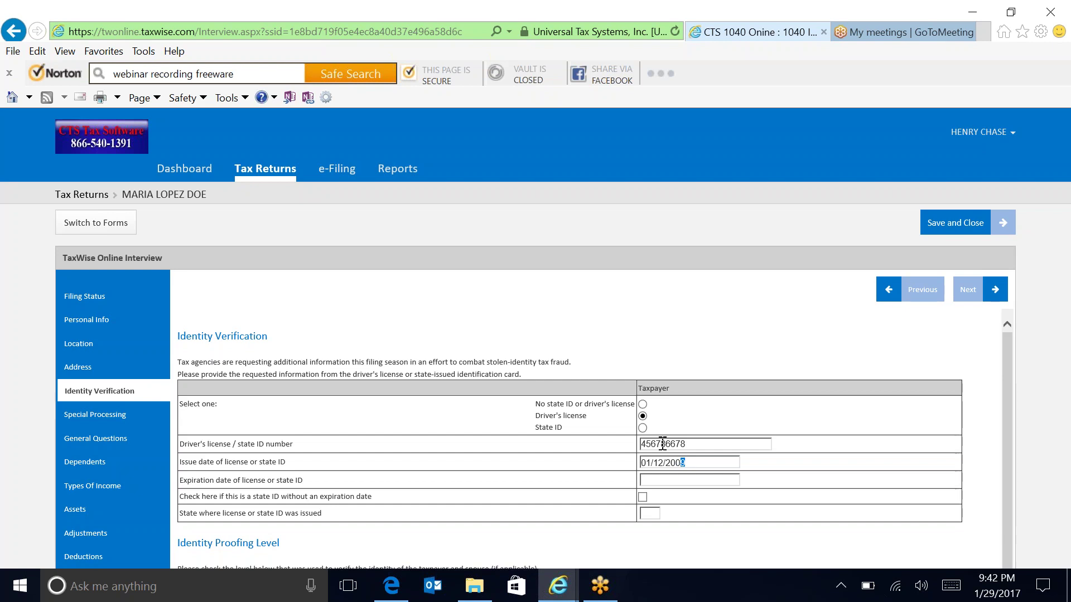
Add expiration date 01/12/2019, issuing state TX and Level 2 In-person identity proofing.
{"action": "key", "text": "Tab"}
{"action": "type", "text": "01/12/2019"}
{"action": "key", "text": "Tab"}
{"action": "type", "text": "TX"}
{"action": "key", "text": "Tab"}
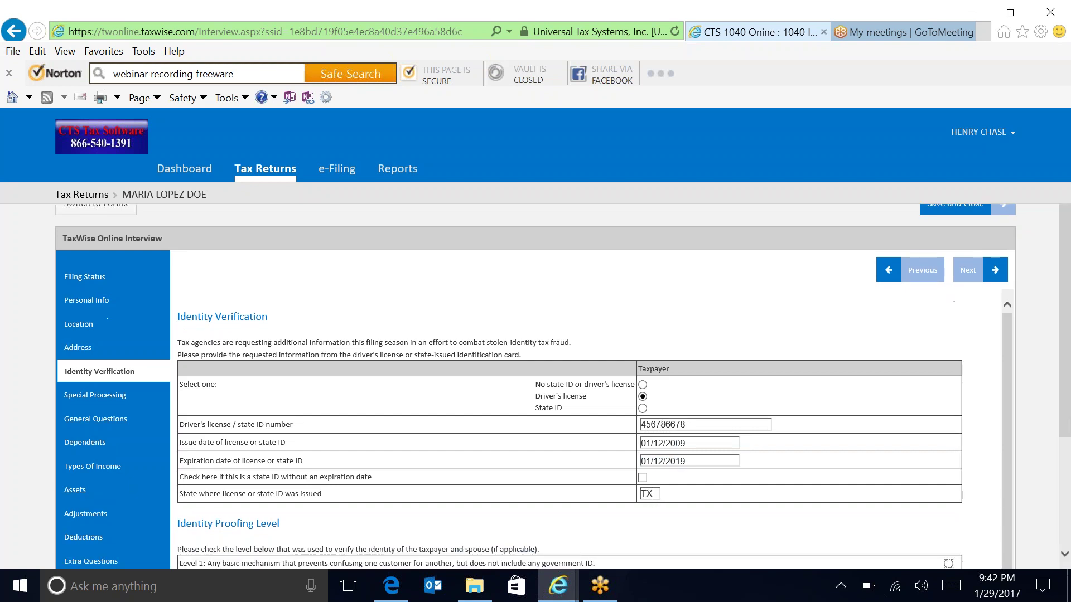
{"action": "left_click_drag", "start_coordinate": [1064, 415], "coordinate": [1065, 513]}
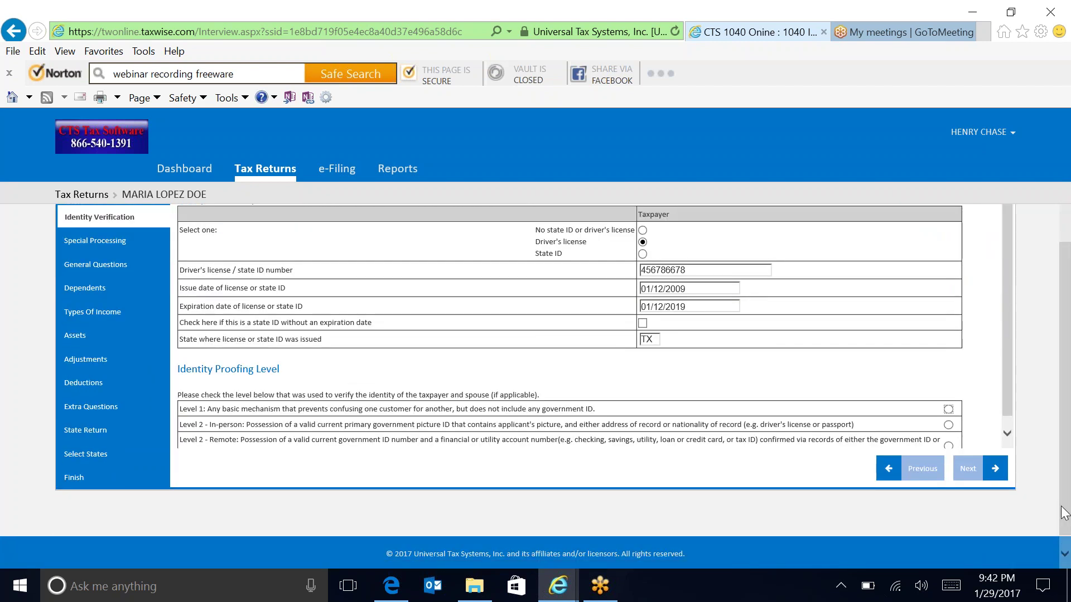
{"action": "left_click", "coordinate": [948, 425]}
{"action": "left_click", "coordinate": [972, 474]}
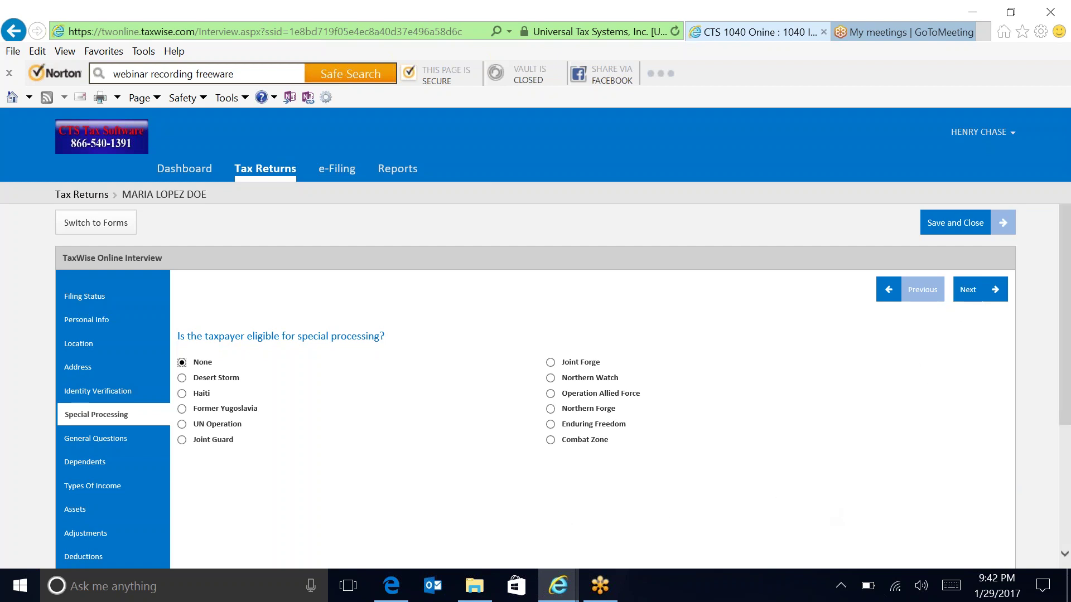
Leave Special Processing and General Questions unchanged and answer Yes to having dependents.
{"action": "left_click", "coordinate": [974, 289]}
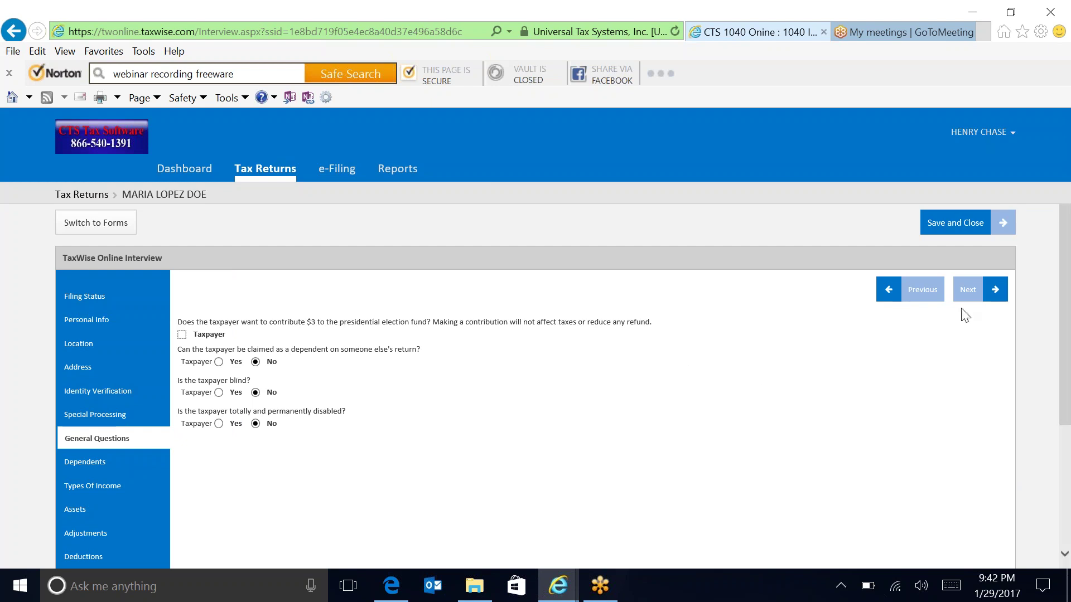
{"action": "left_click", "coordinate": [970, 289]}
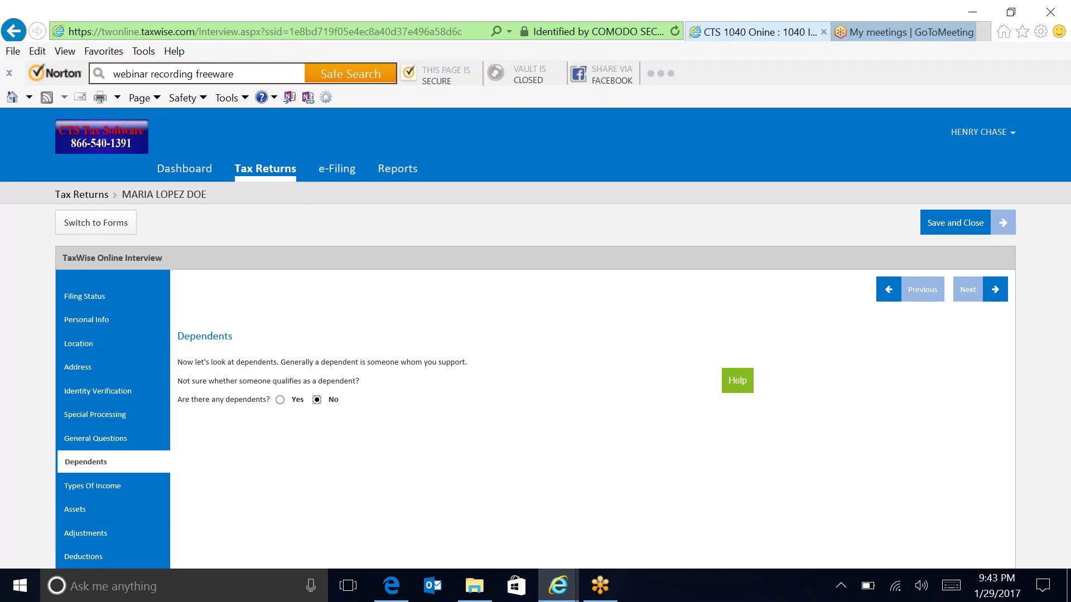
{"action": "left_click", "coordinate": [280, 401]}
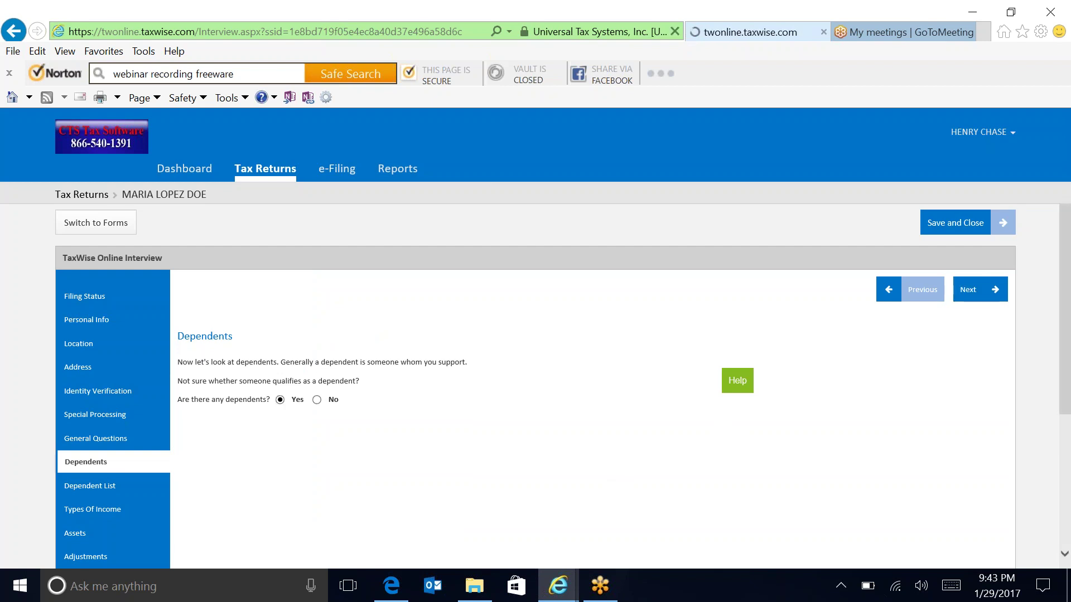
{"action": "key", "text": "Return"}
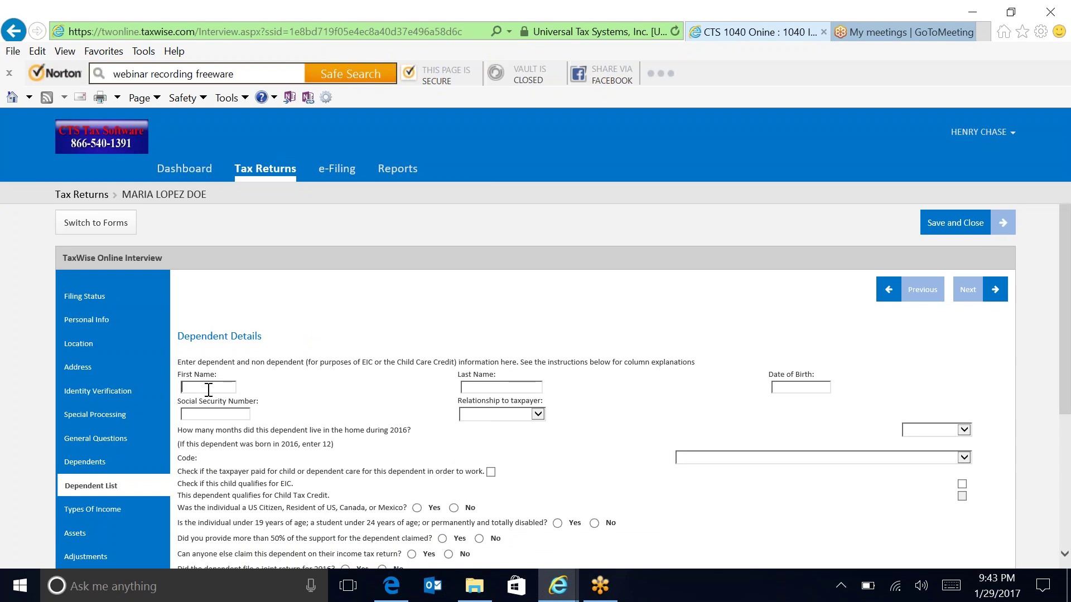
{"action": "left_click", "coordinate": [208, 389]}
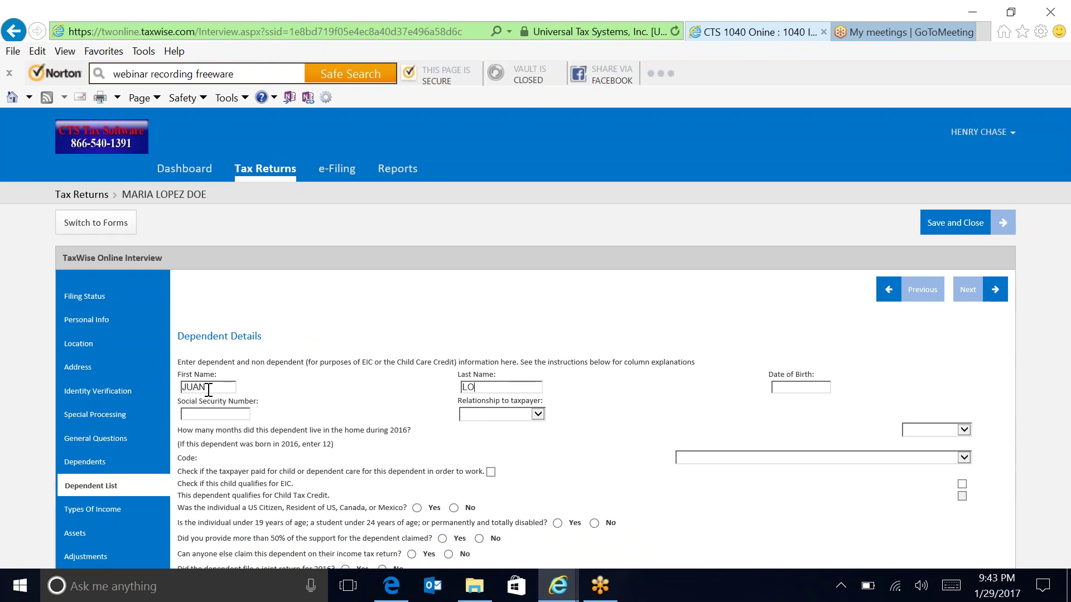
{"action": "key", "text": "Tab"}
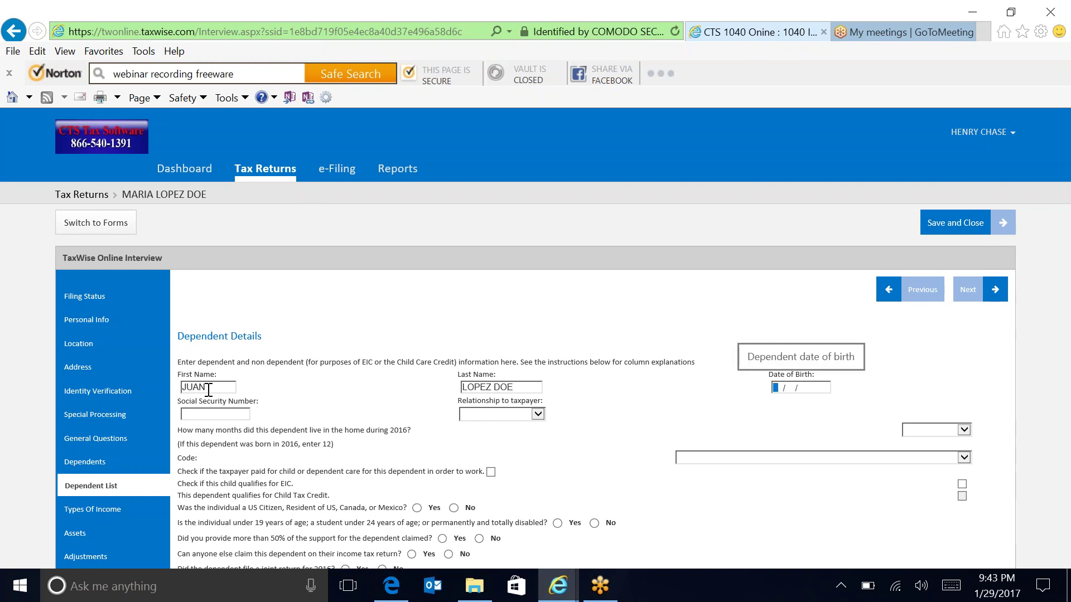
{"action": "type", "text": "05/01/"}
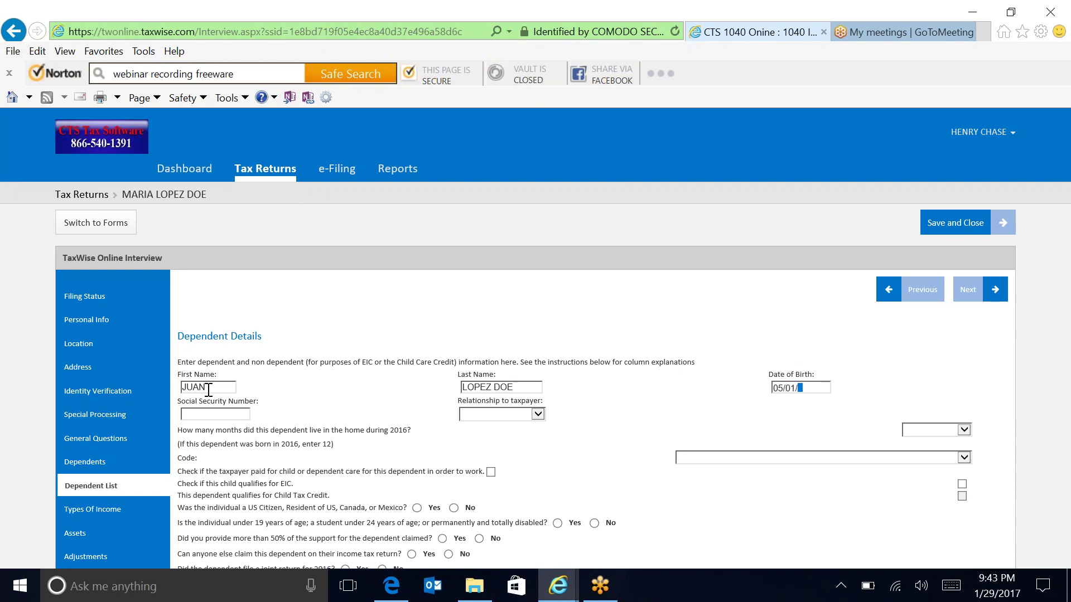
{"action": "type", "text": "2014"}
{"action": "key", "text": "Tab"}
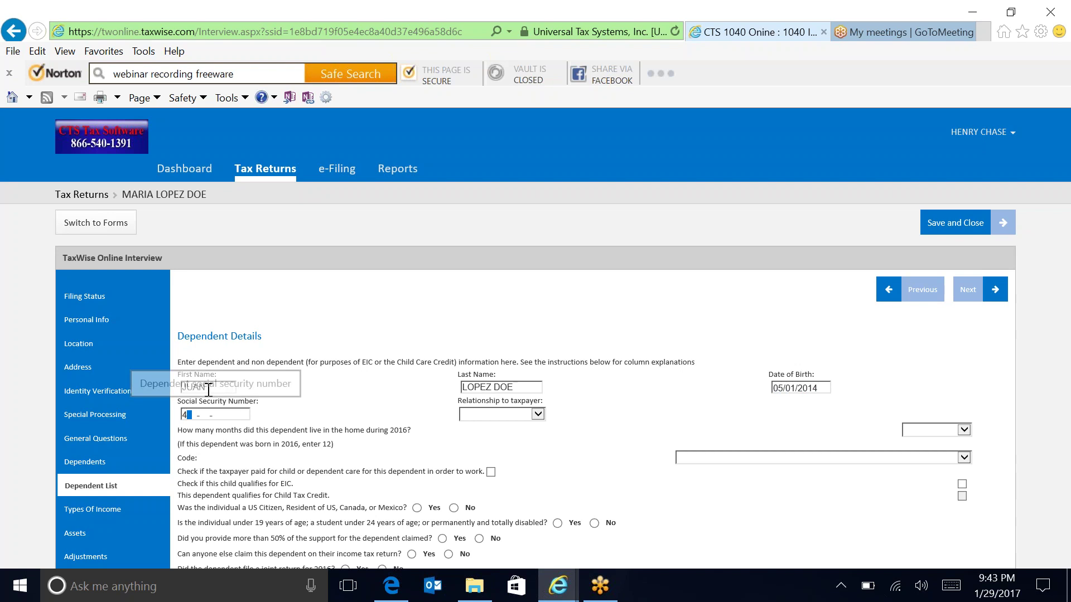
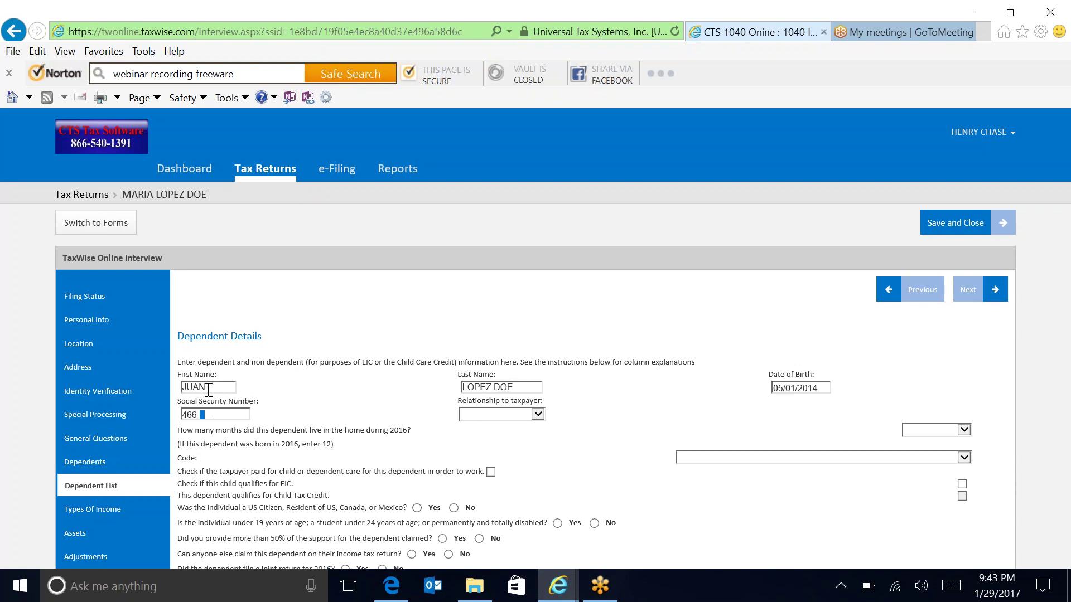
{"action": "key", "text": "Tab"}
{"action": "key", "text": "s"}
{"action": "key", "text": "Tab"}
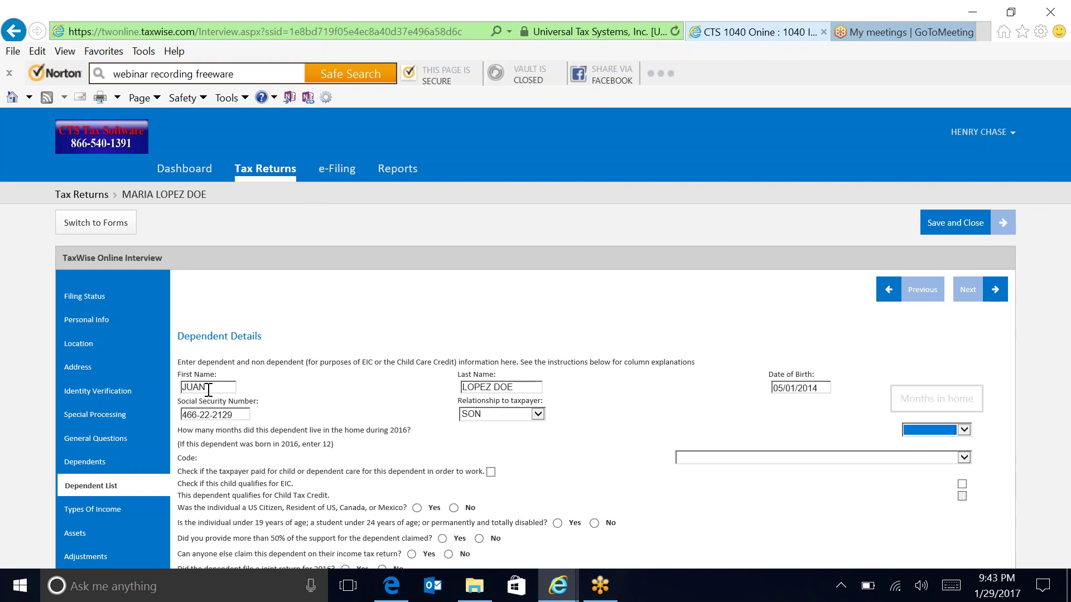
Set 12 months in home and code 1, mark EIC, answer Yes/Yes/No, and save.
{"action": "left_click", "coordinate": [929, 430]}
{"action": "left_click", "coordinate": [909, 418]}
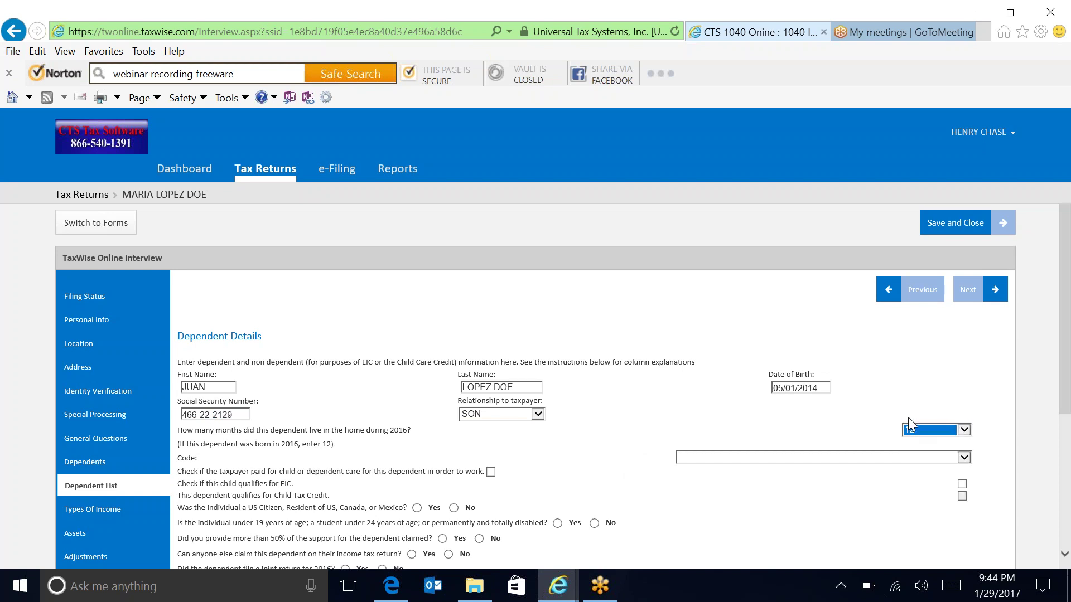
{"action": "left_click", "coordinate": [735, 458]}
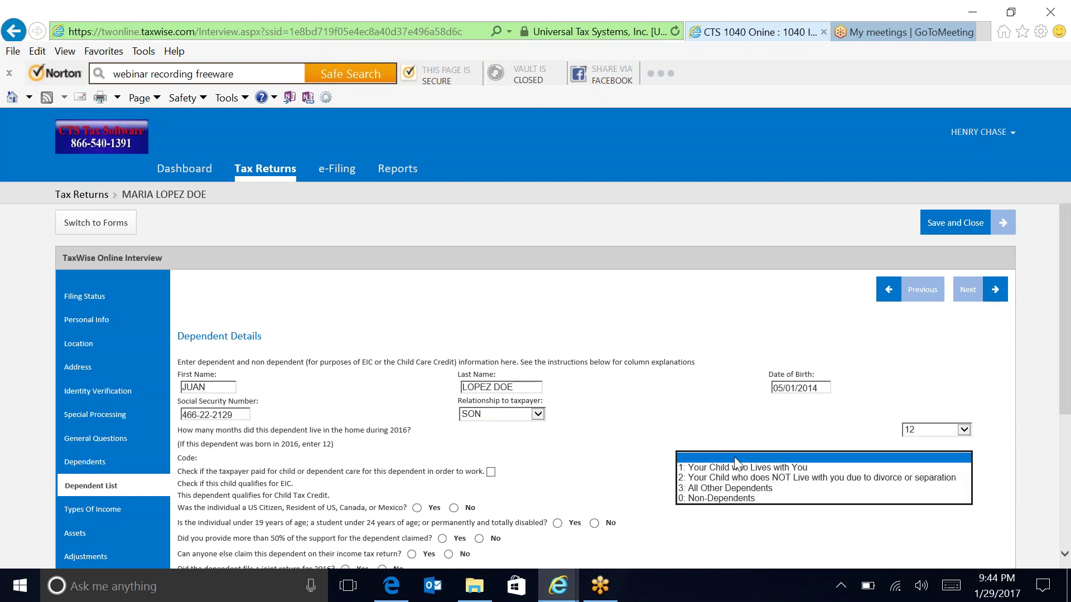
{"action": "left_click", "coordinate": [729, 469]}
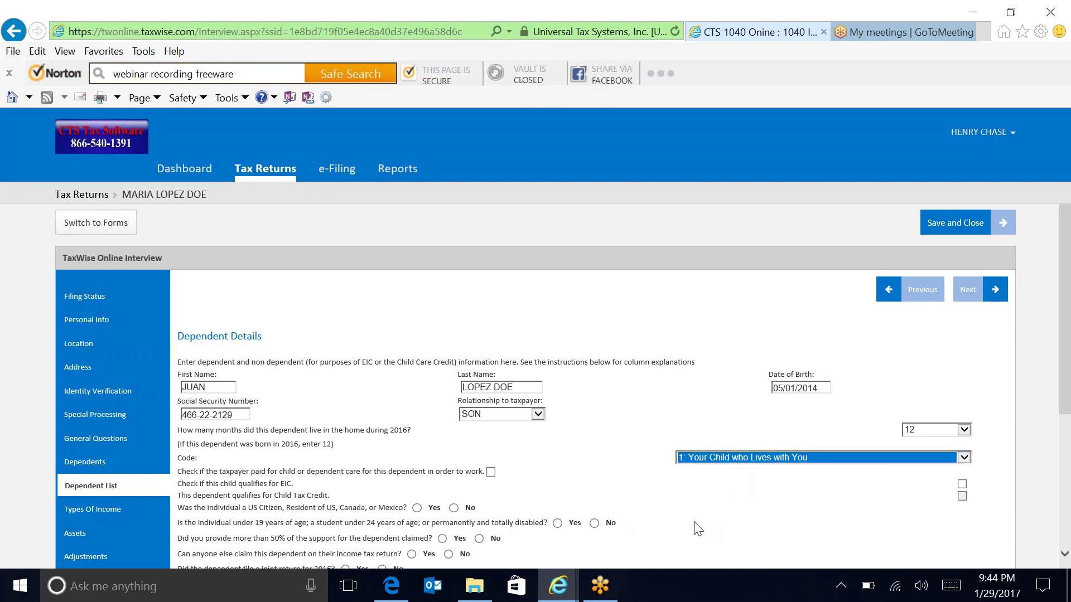
{"action": "left_click", "coordinate": [962, 484]}
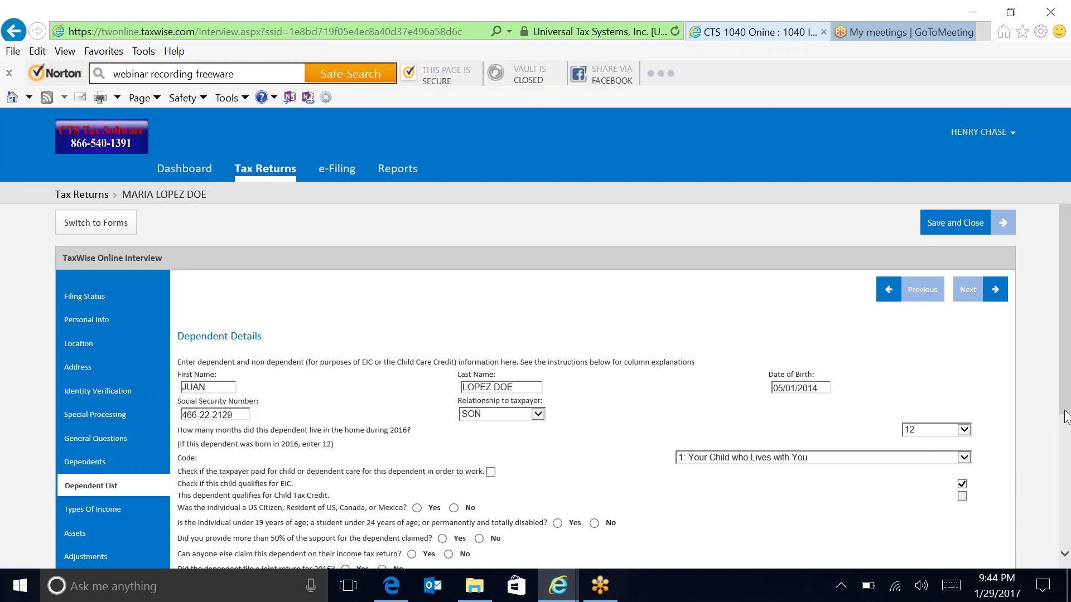
{"action": "scroll", "coordinate": [1065, 419], "scroll_direction": "down", "scroll_amount": 3}
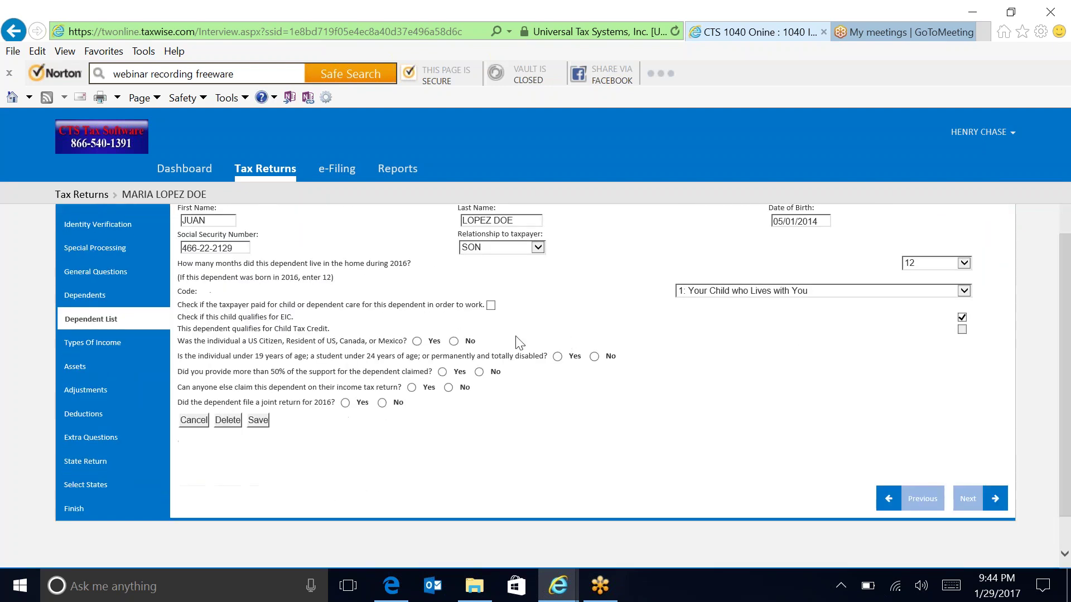
{"action": "left_click", "coordinate": [418, 342]}
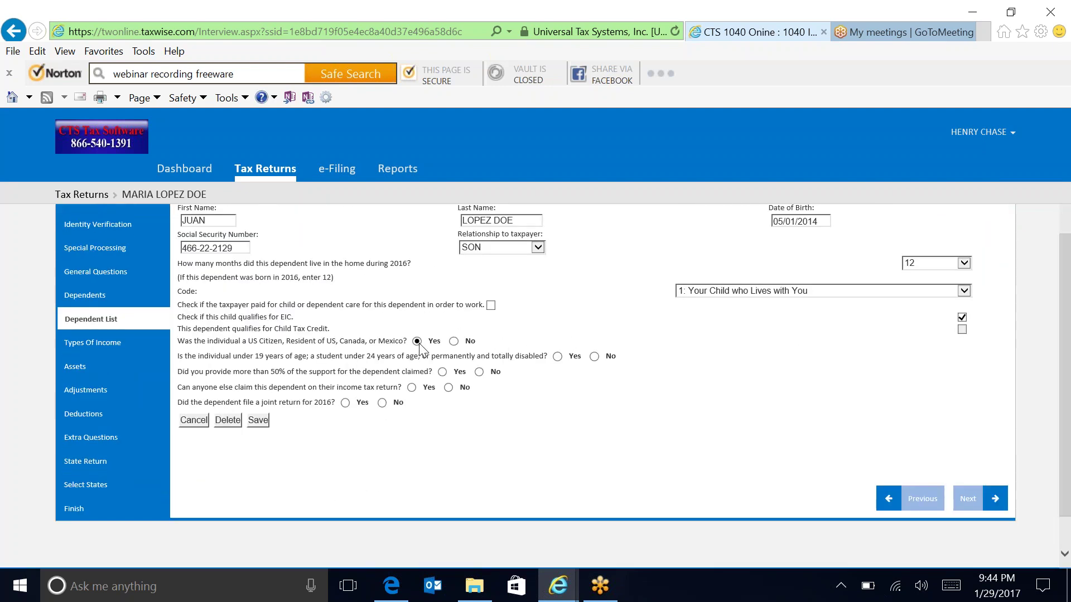
{"action": "left_click", "coordinate": [557, 357]}
{"action": "left_click", "coordinate": [382, 403]}
{"action": "left_click", "coordinate": [257, 420]}
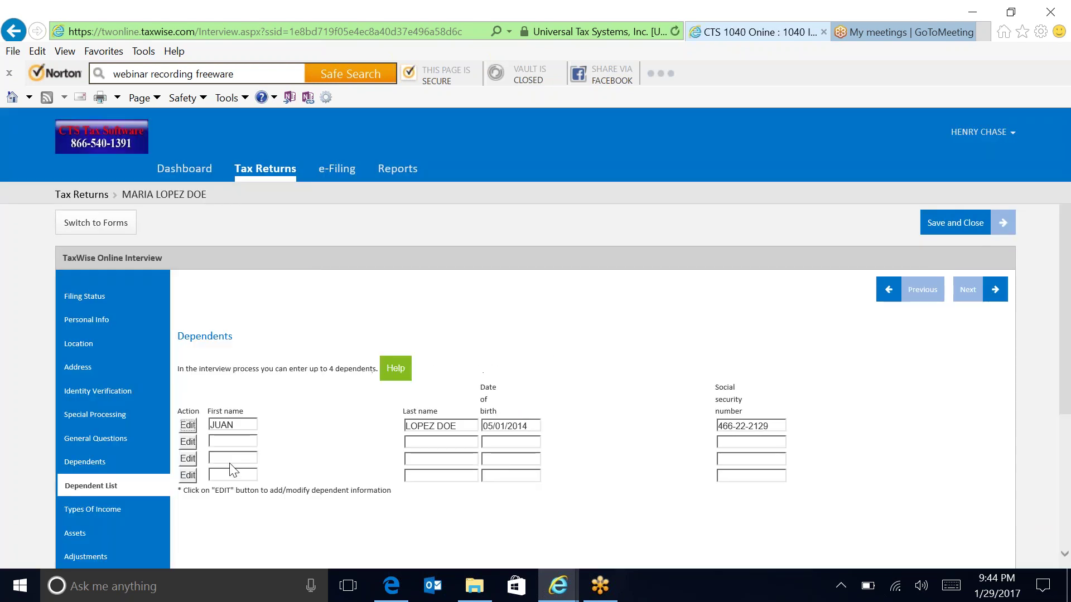
{"action": "left_click", "coordinate": [183, 446]}
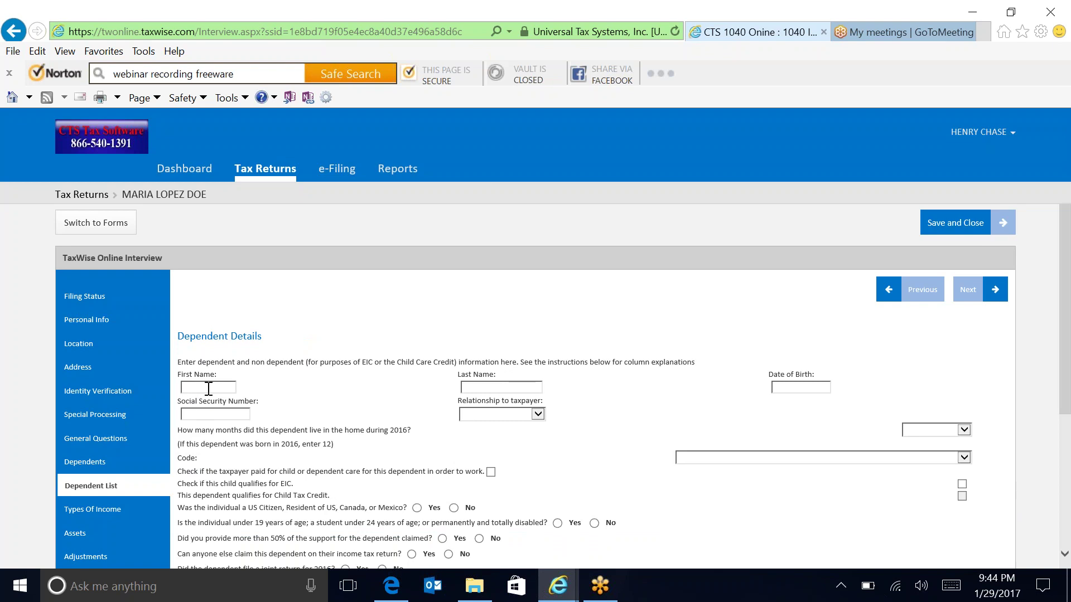
{"action": "left_click", "coordinate": [203, 389]}
{"action": "key", "text": "Tab"}
{"action": "key", "text": "Tab"}
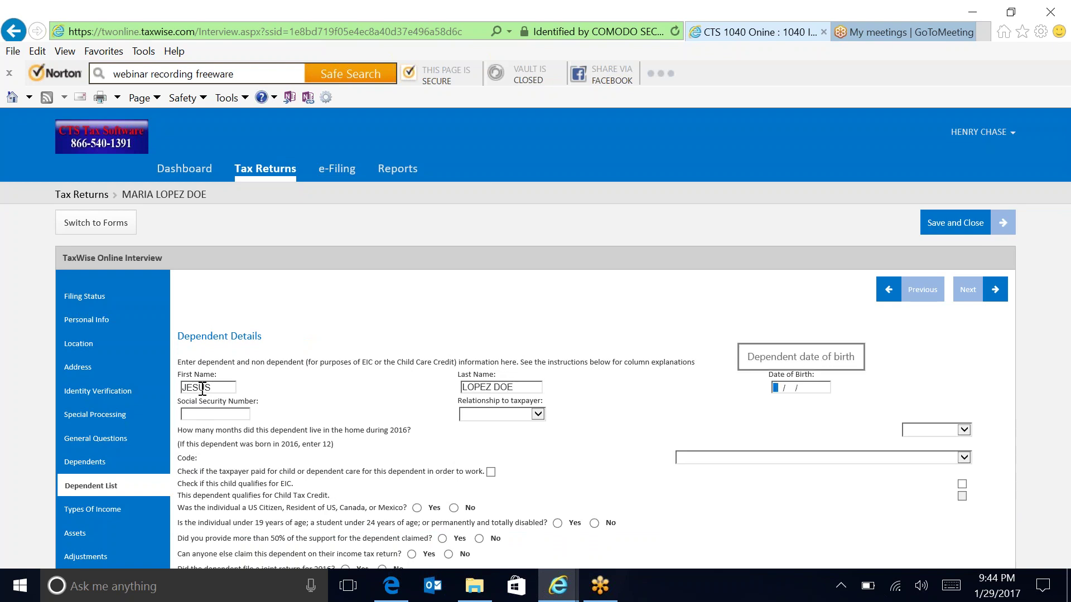
{"action": "type", "text": "06/1"}
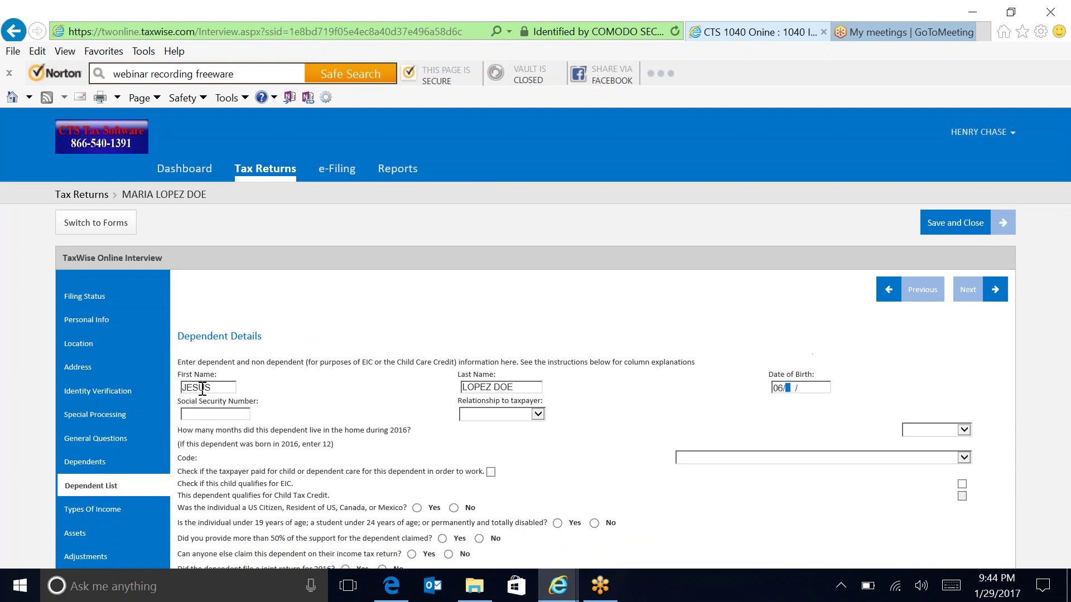
{"action": "type", "text": "5/2015"}
{"action": "key", "text": "Tab"}
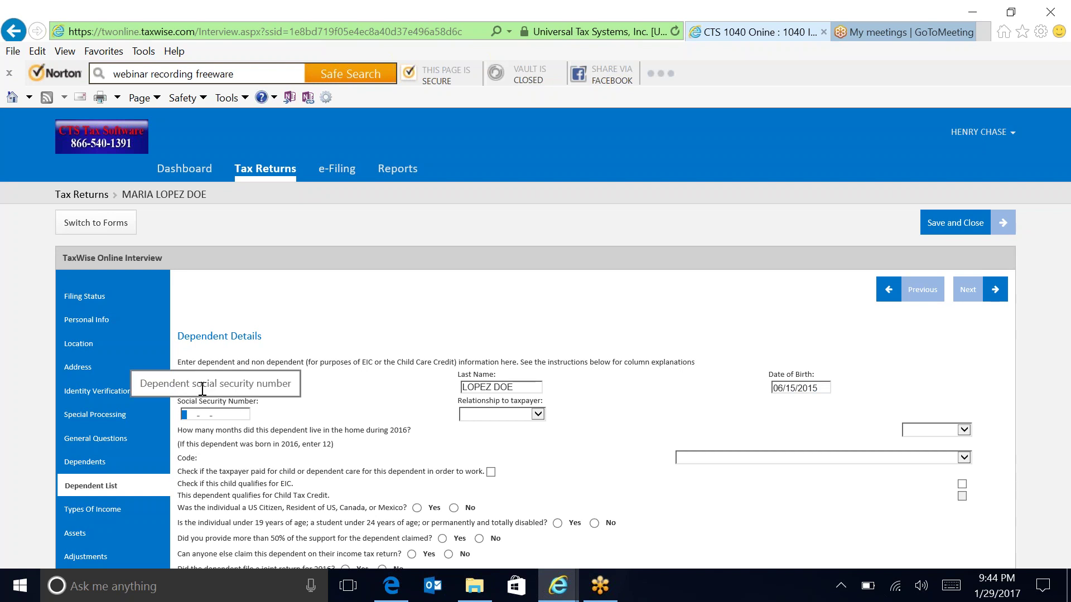
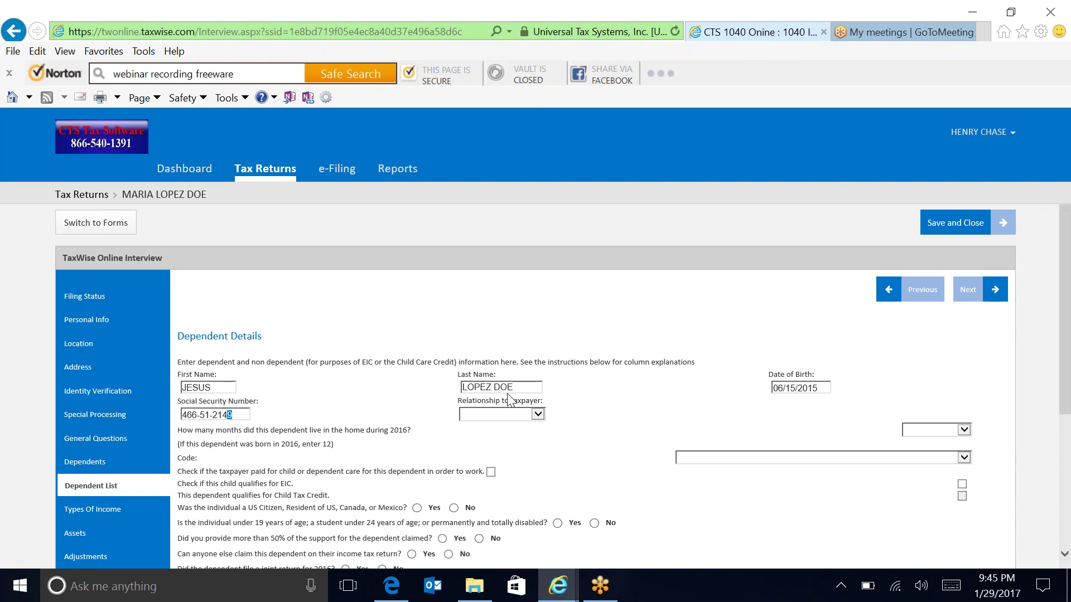
{"action": "key", "text": "Tab"}
Set his relationship to SON, 12 months in home and dependent code 1.
{"action": "left_click", "coordinate": [538, 414]}
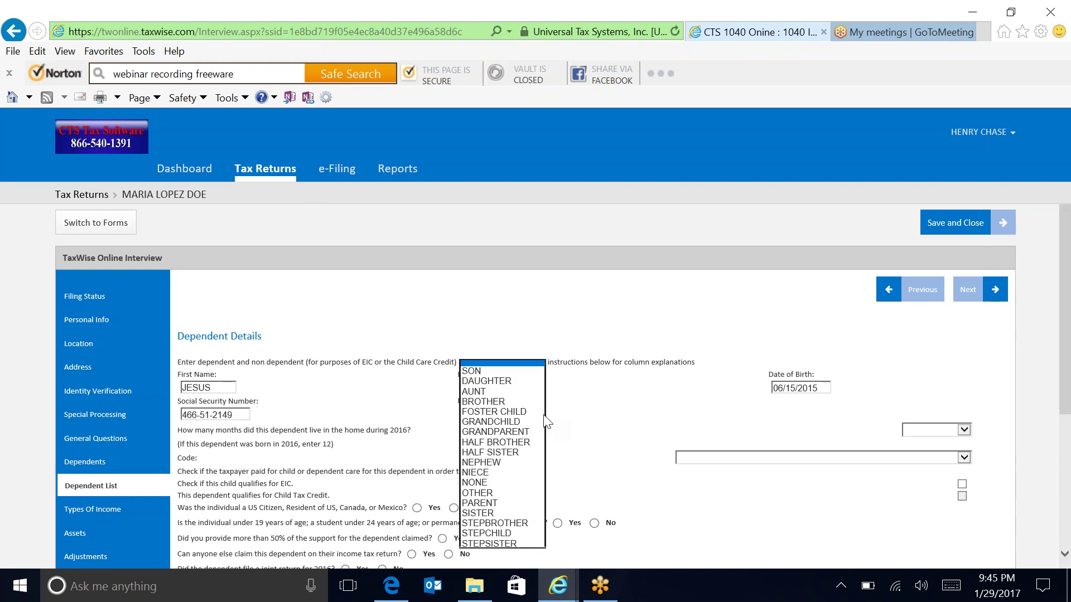
{"action": "key", "text": "Escape"}
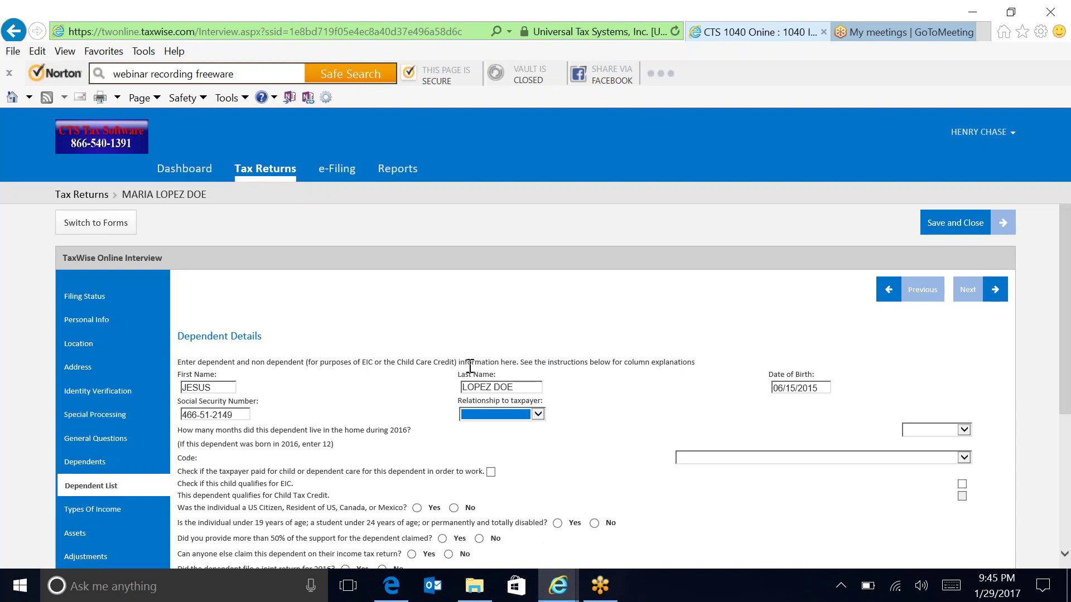
{"action": "left_click", "coordinate": [538, 415]}
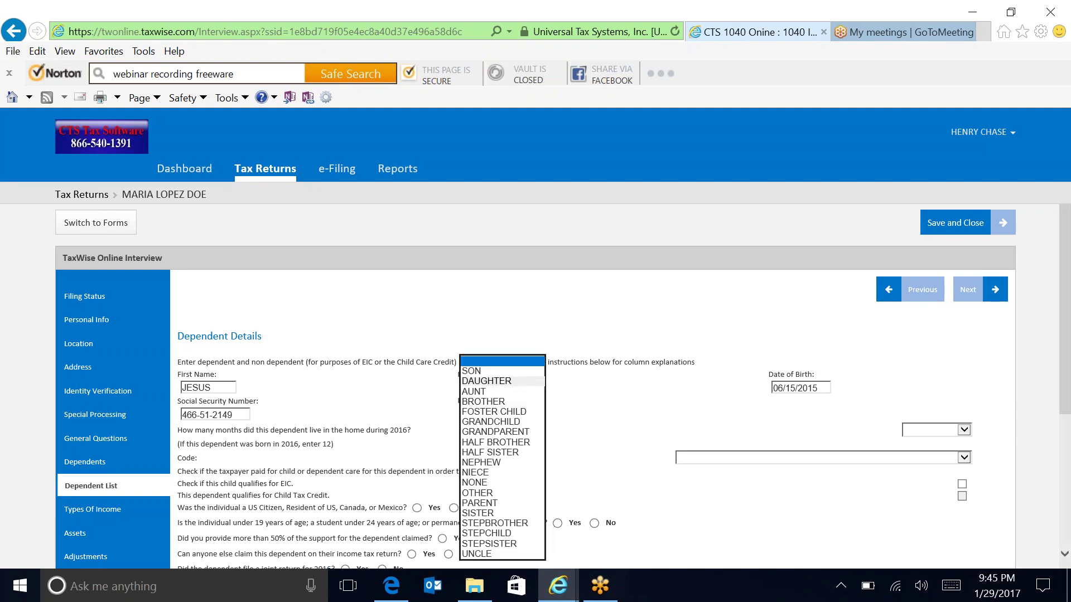
{"action": "left_click", "coordinate": [471, 372]}
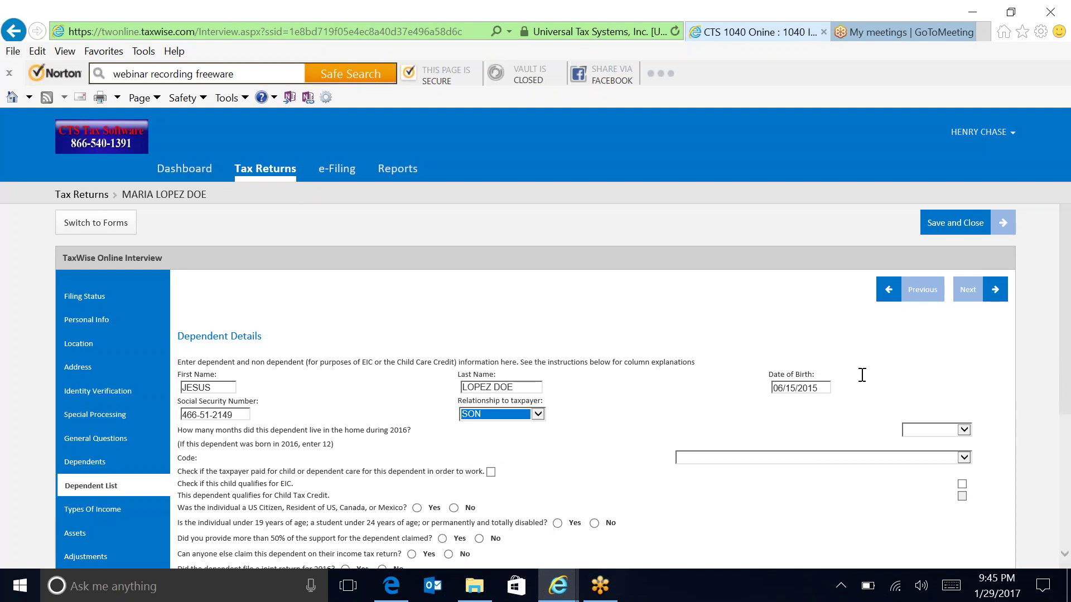
{"action": "left_click", "coordinate": [959, 432]}
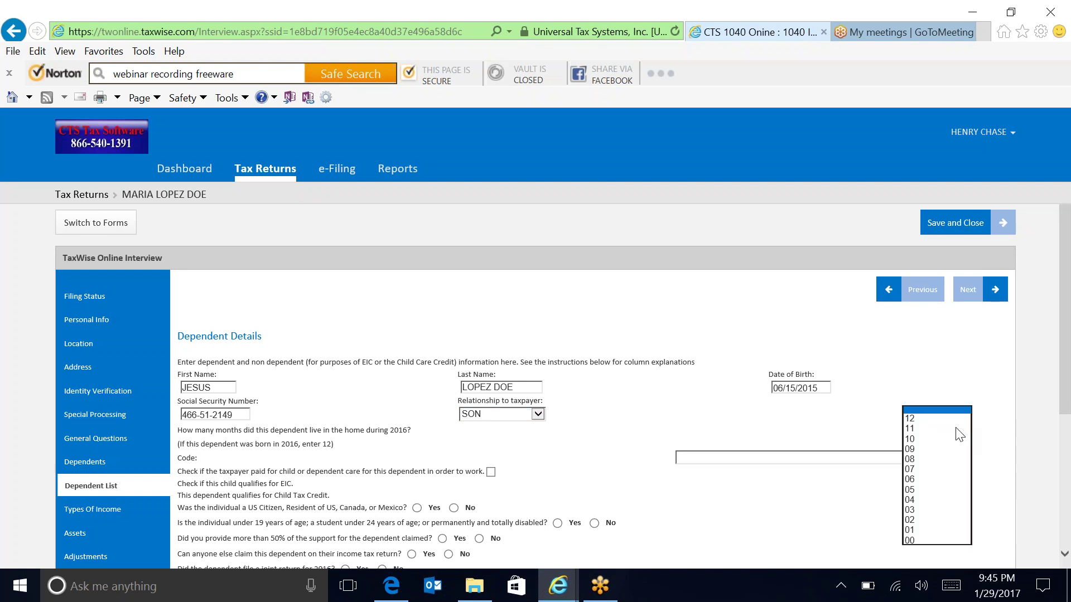
{"action": "left_click", "coordinate": [918, 424]}
{"action": "left_click", "coordinate": [918, 423]}
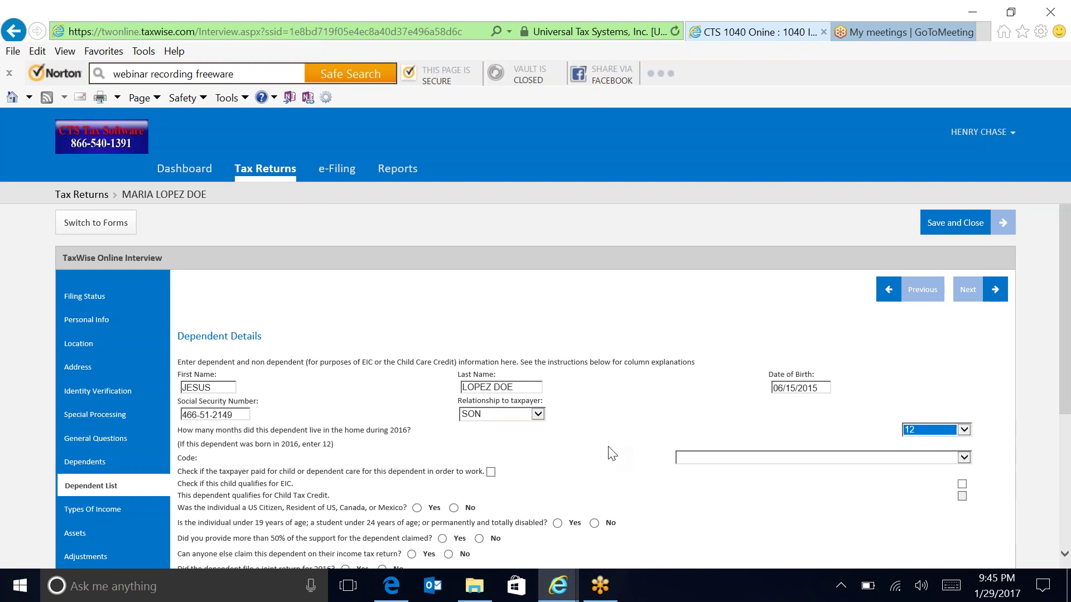
{"action": "left_click", "coordinate": [775, 458]}
{"action": "left_click", "coordinate": [761, 472]}
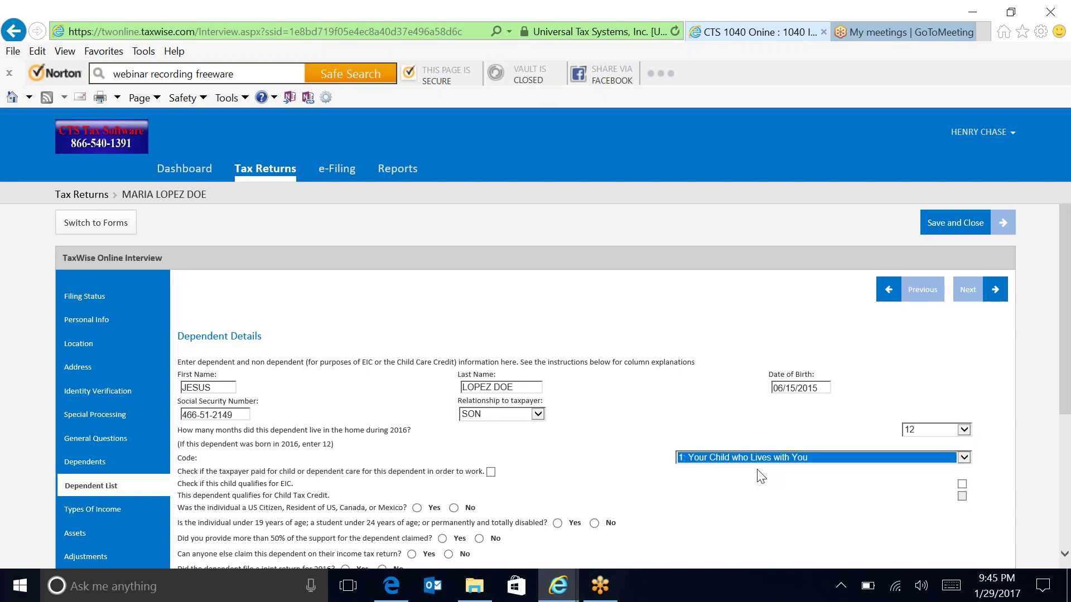
Mark him as EIC-qualifying, answer No to others claiming him and joint return, and save.
{"action": "scroll", "coordinate": [1066, 407], "scroll_direction": "down", "scroll_amount": 2}
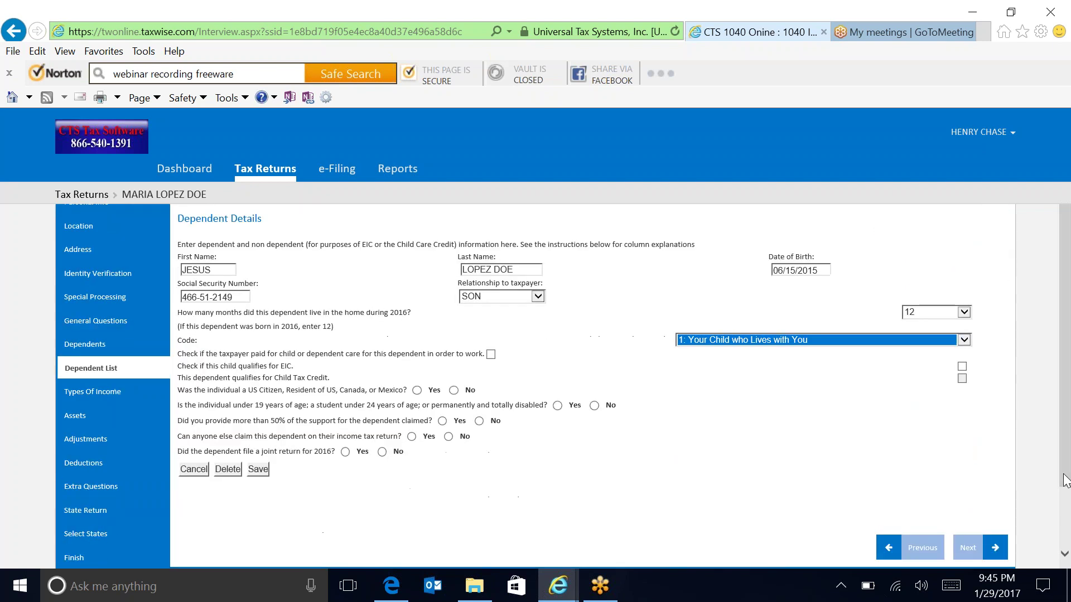
{"action": "left_click", "coordinate": [962, 367]}
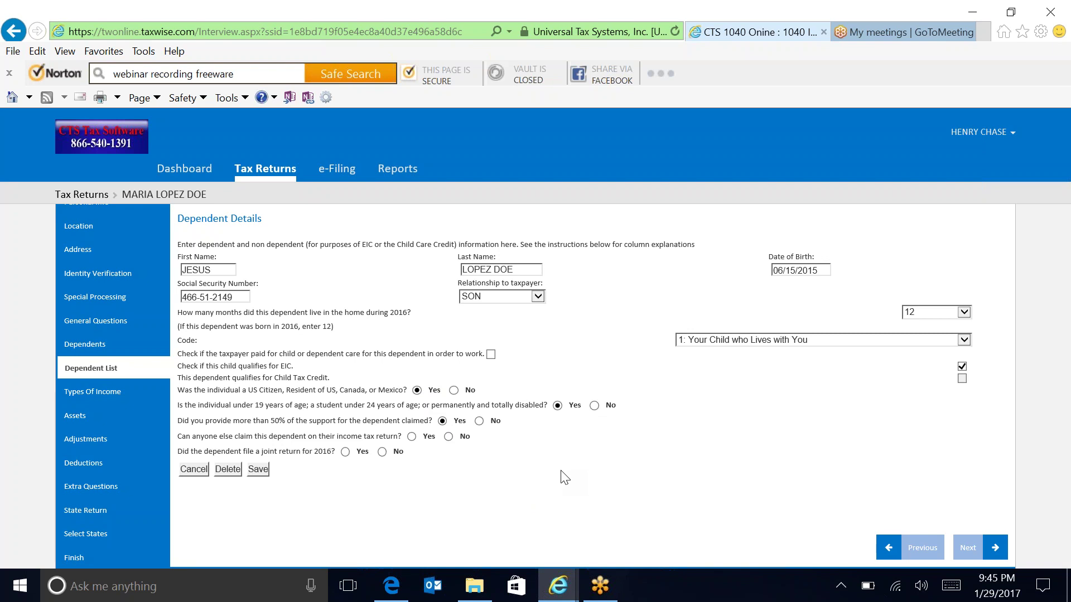
{"action": "left_click", "coordinate": [448, 437]}
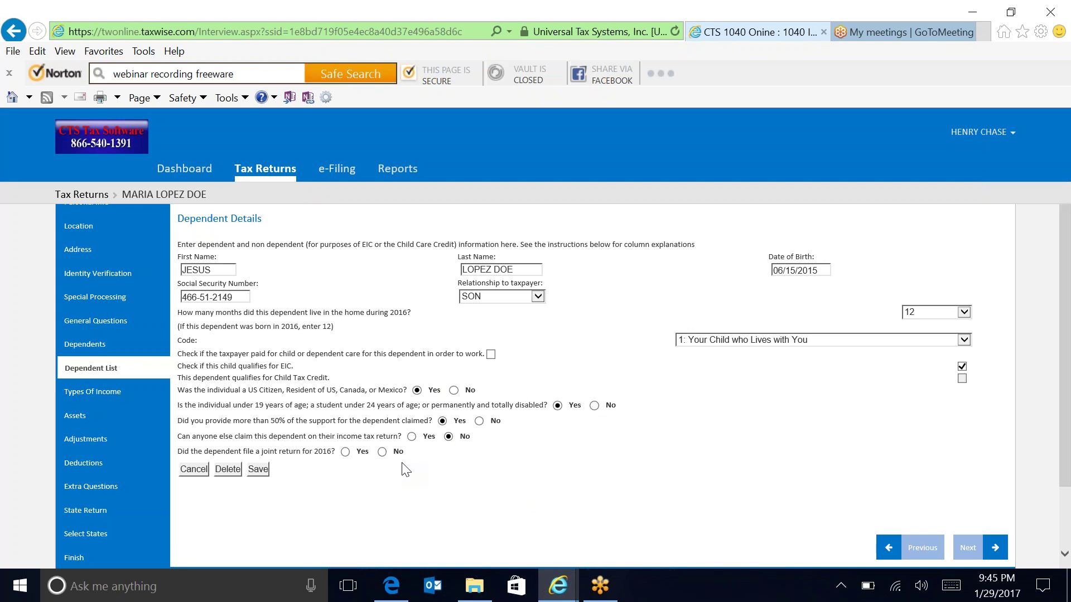
{"action": "left_click", "coordinate": [383, 452]}
{"action": "left_click", "coordinate": [260, 470]}
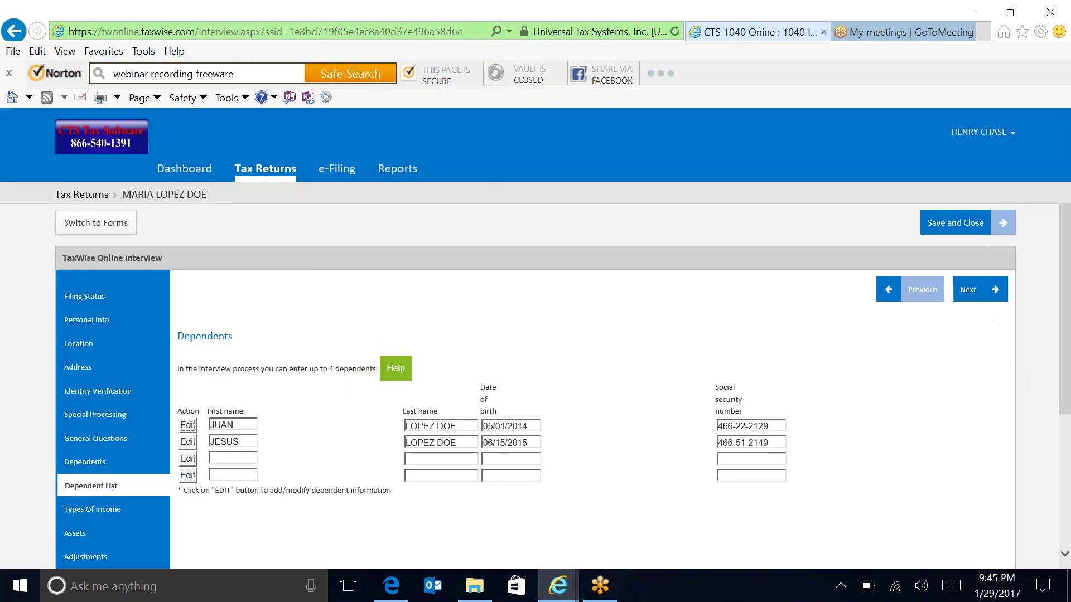
Pass Types of Income without adding any income items and go on to Assets.
{"action": "left_click", "coordinate": [971, 290]}
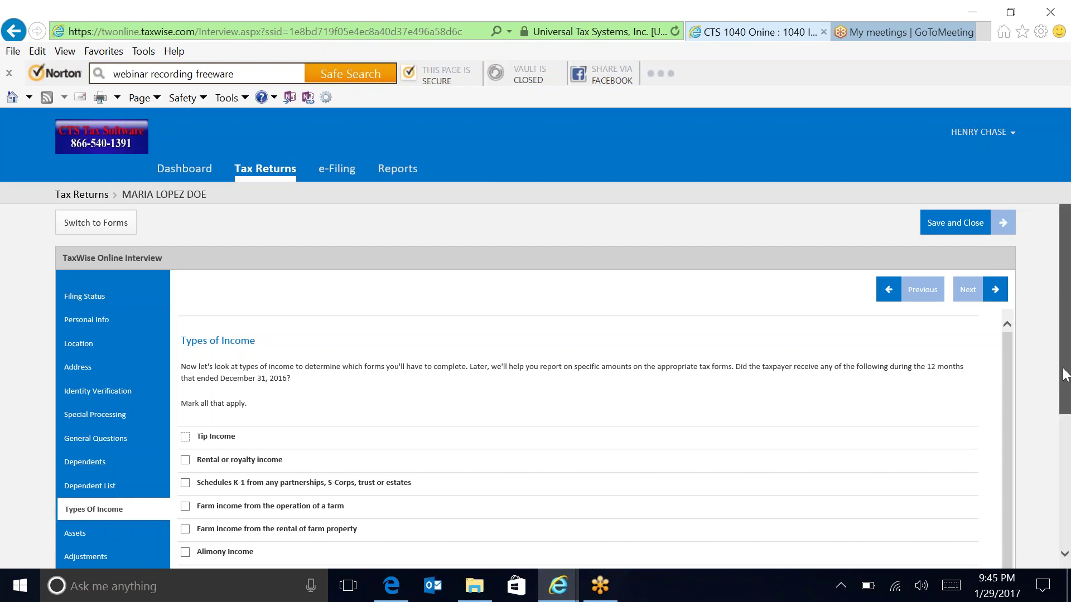
{"action": "scroll", "coordinate": [1067, 410], "scroll_direction": "down", "scroll_amount": 1}
{"action": "left_click_drag", "start_coordinate": [1067, 410], "coordinate": [1067, 463]}
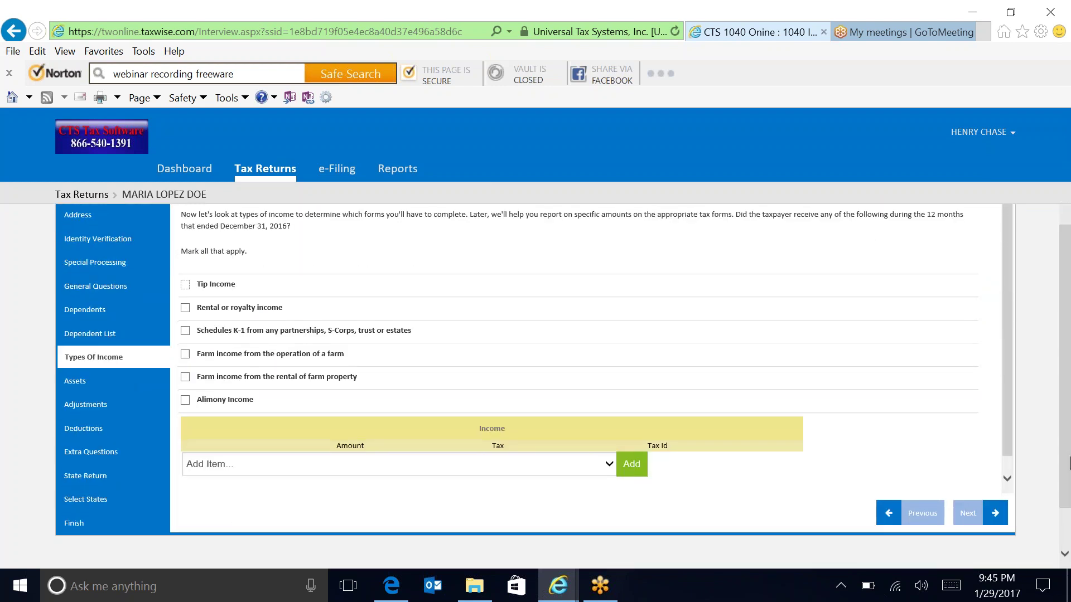
{"action": "left_click", "coordinate": [606, 467]}
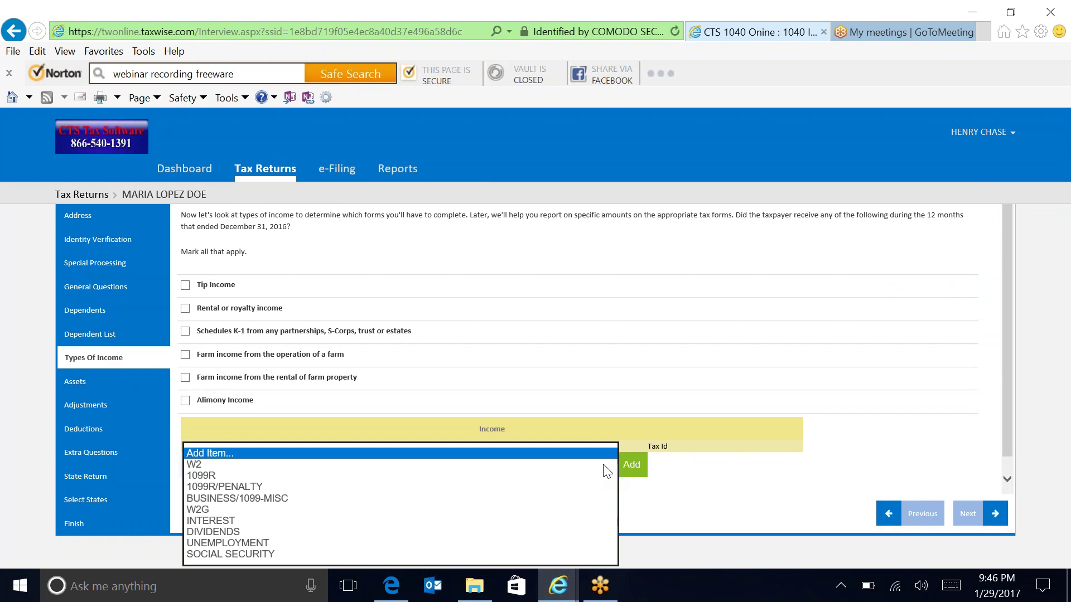
{"action": "left_click", "coordinate": [907, 437]}
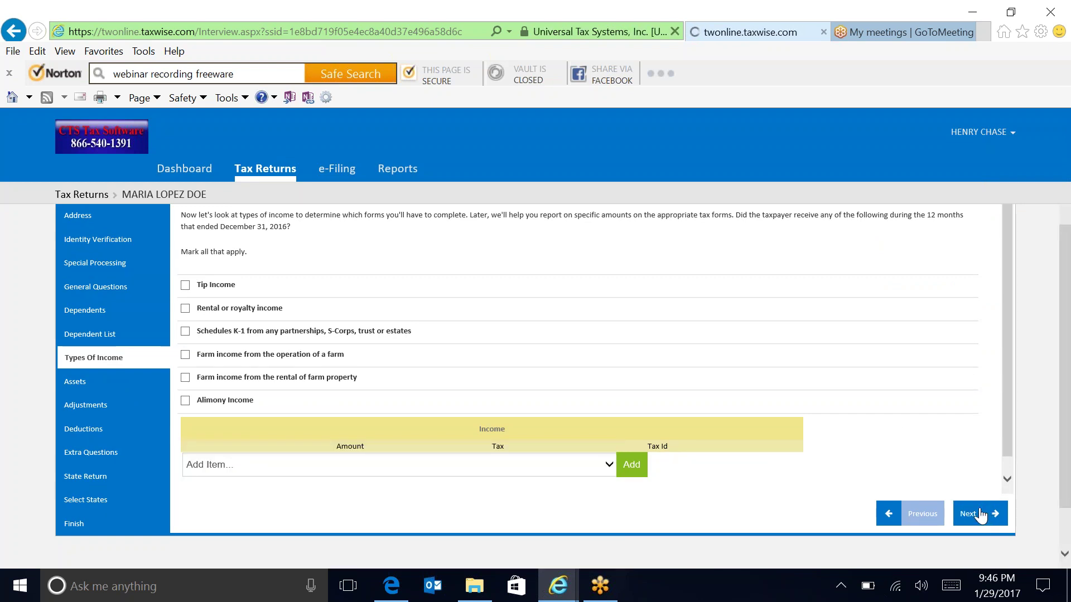
{"action": "left_click", "coordinate": [980, 514]}
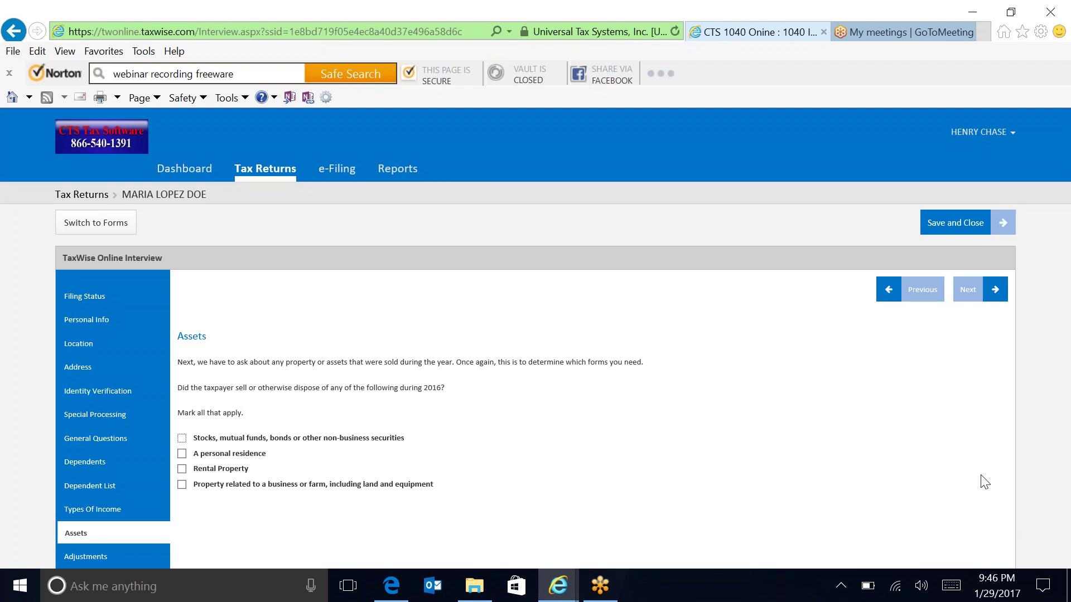
Advance past the Assets, Adjustments, Deductions and Extra Questions pages, declining state returns.
{"action": "left_click", "coordinate": [974, 291]}
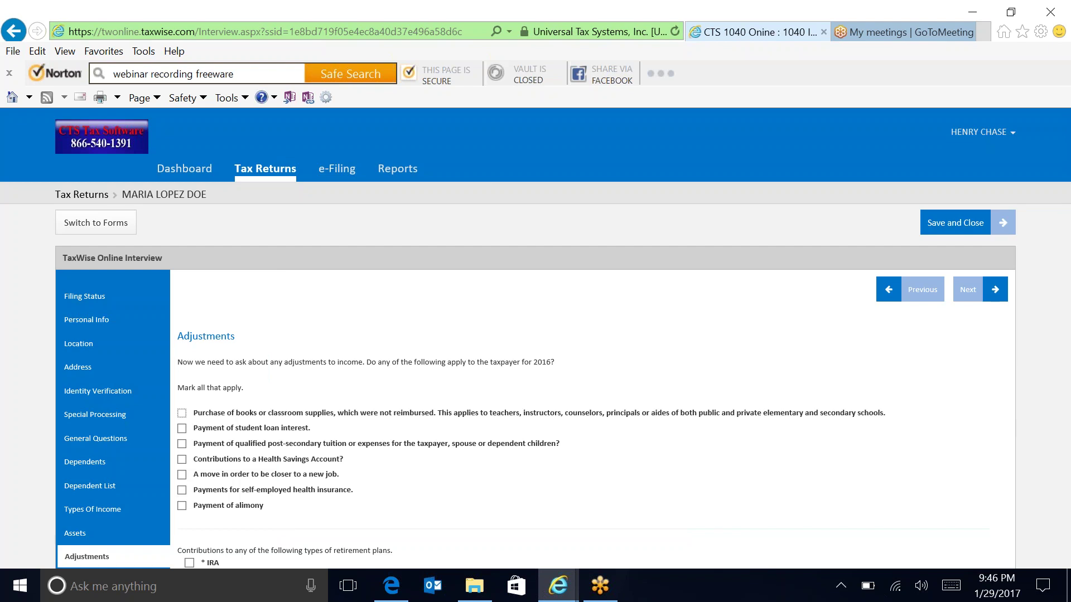
{"action": "left_click", "coordinate": [967, 290]}
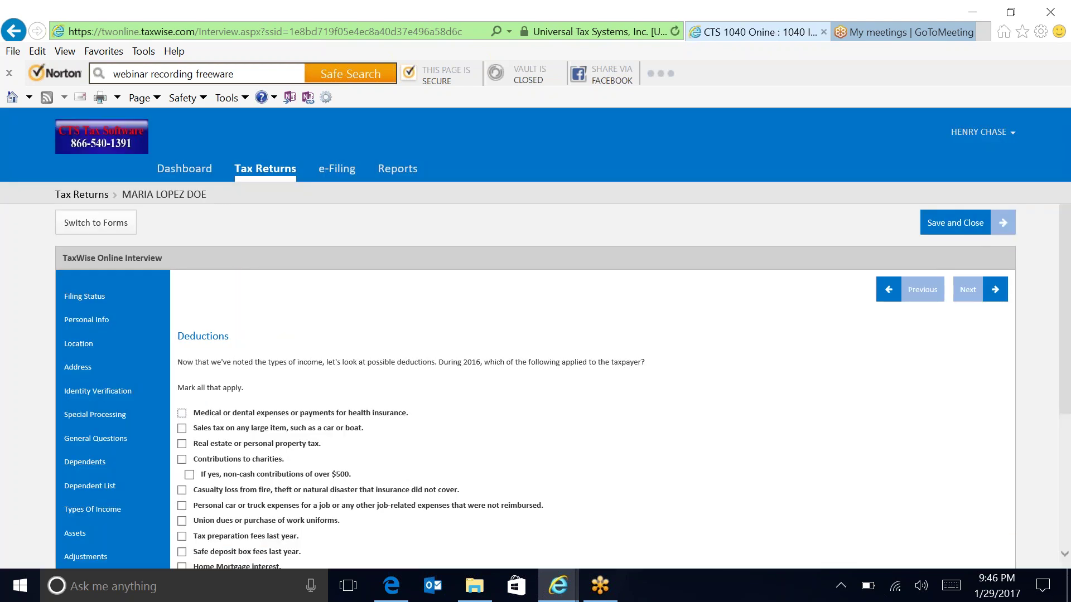
{"action": "scroll", "coordinate": [1067, 343], "scroll_direction": "down", "scroll_amount": 2}
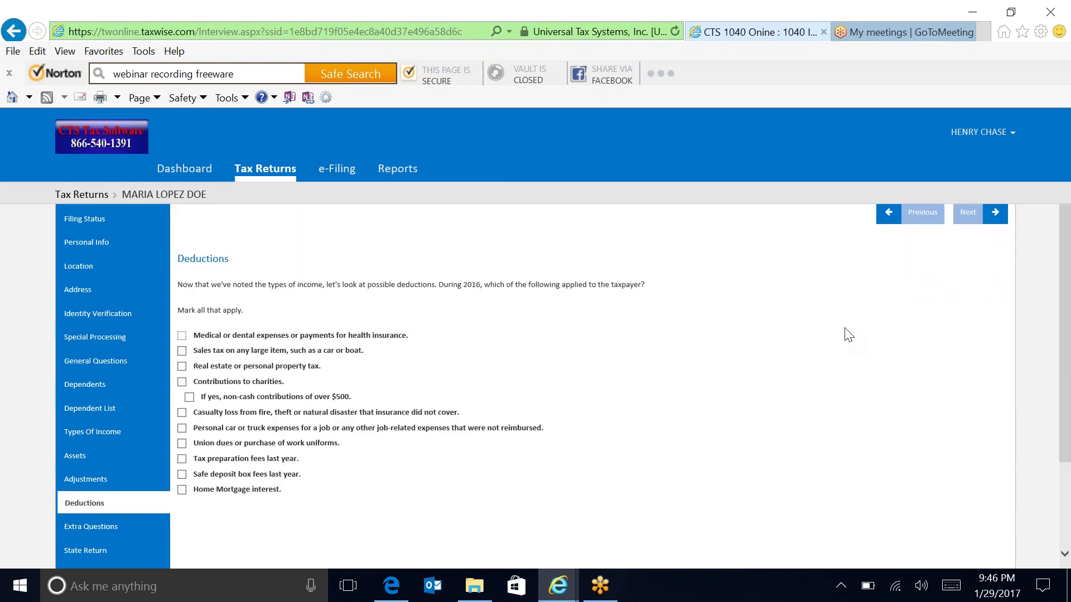
{"action": "left_click", "coordinate": [981, 221]}
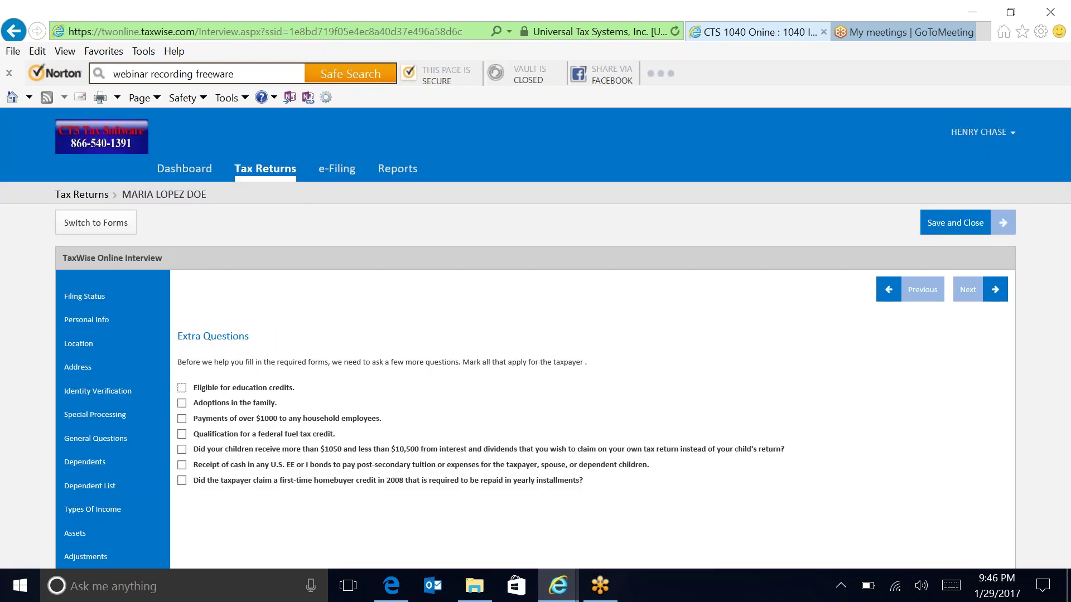
{"action": "left_click", "coordinate": [992, 302]}
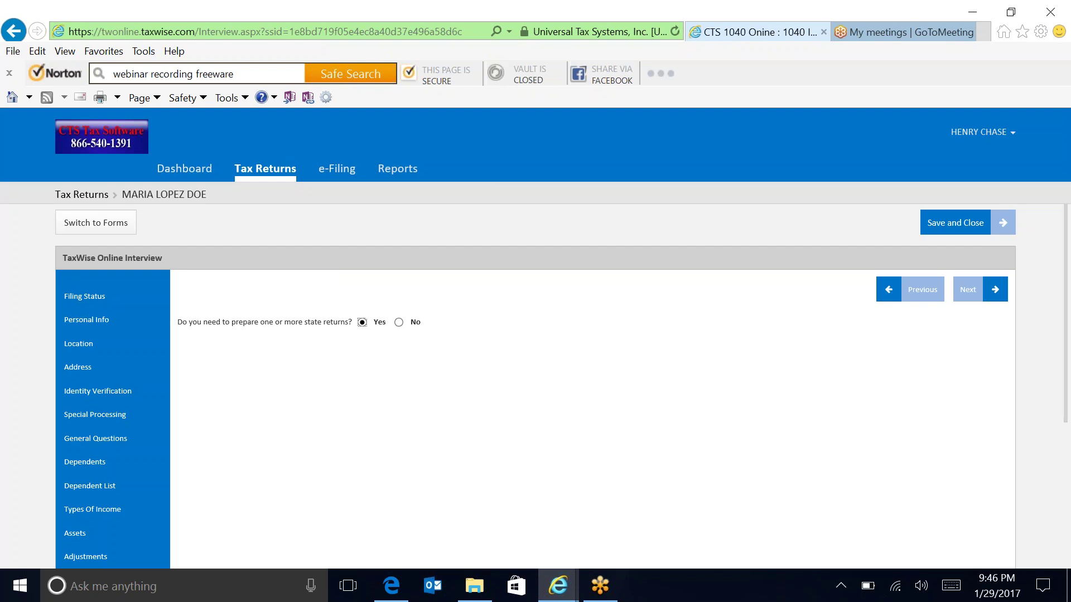
{"action": "left_click", "coordinate": [399, 323]}
{"action": "left_click", "coordinate": [970, 305]}
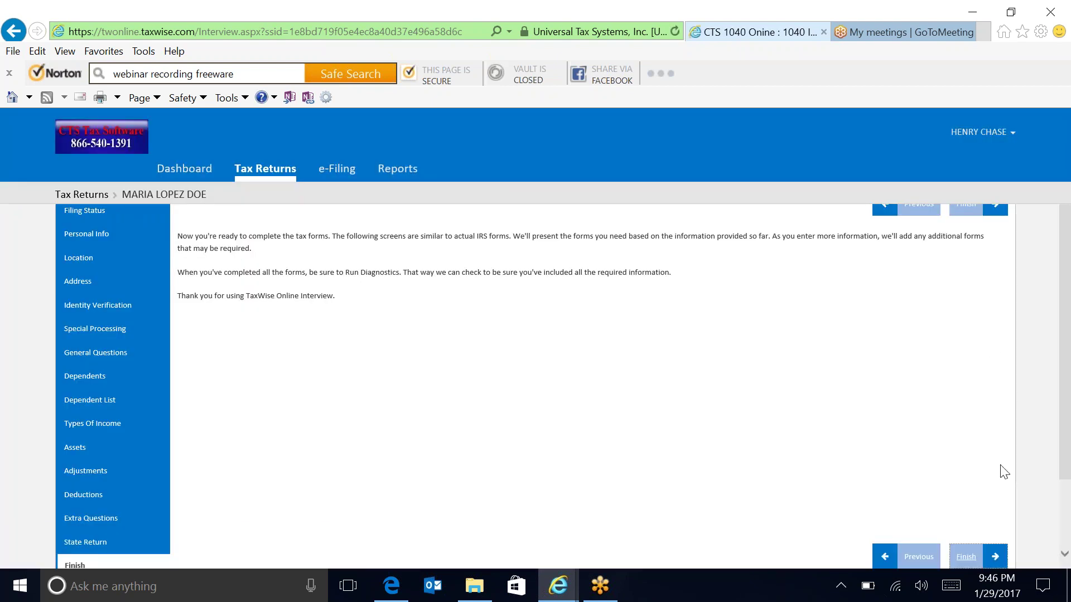
Finish the interview and enter the taxpayer's cell phone number on the Main Info sheet.
{"action": "left_click", "coordinate": [967, 557]}
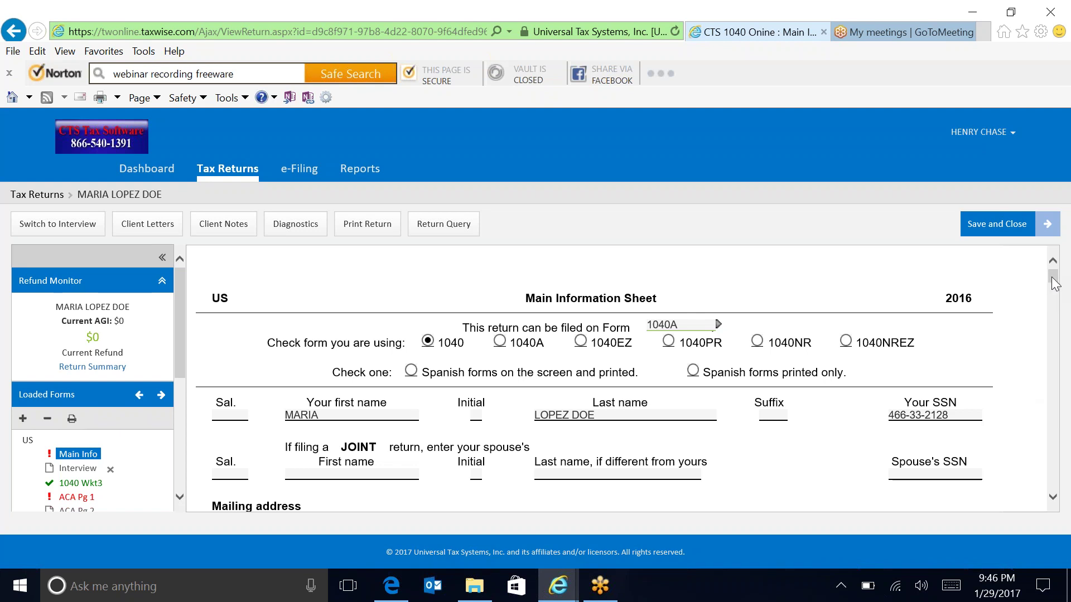
{"action": "left_click_drag", "start_coordinate": [1055, 284], "coordinate": [1052, 291]}
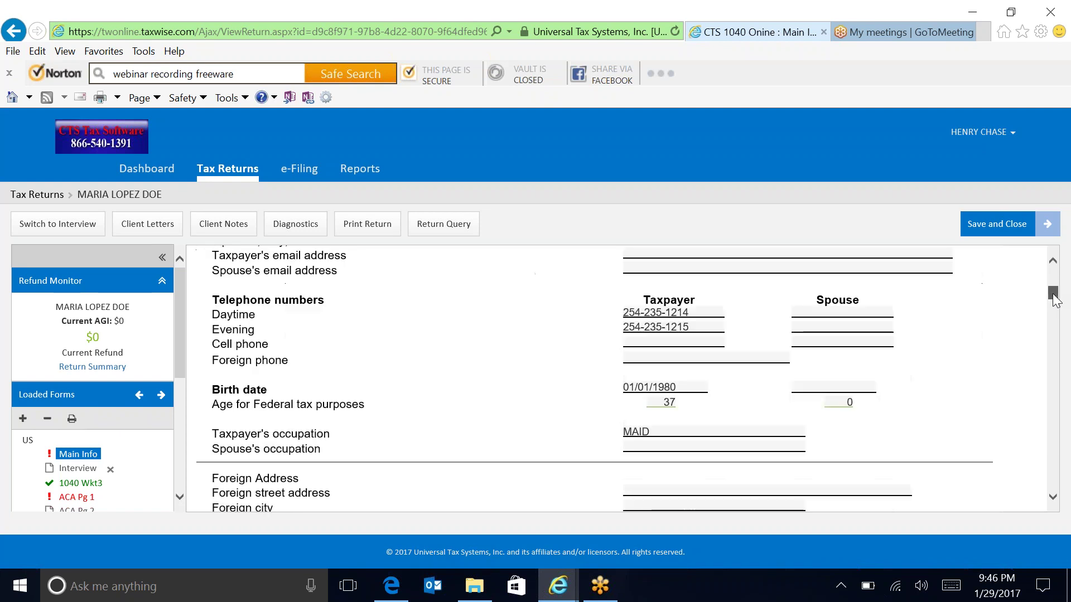
{"action": "left_click", "coordinate": [639, 342]}
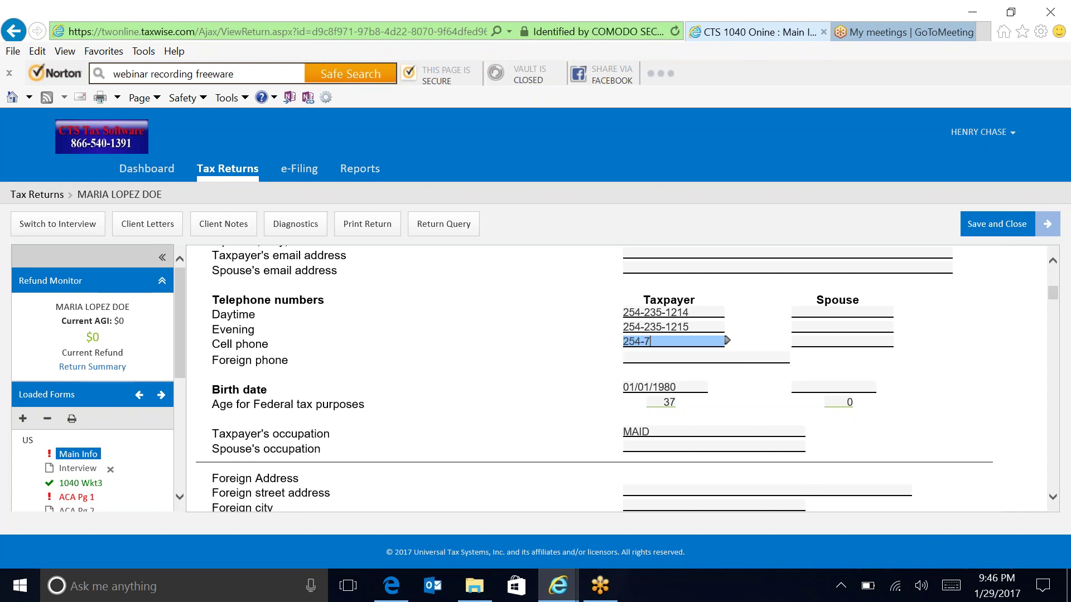
{"action": "left_click", "coordinate": [842, 342]}
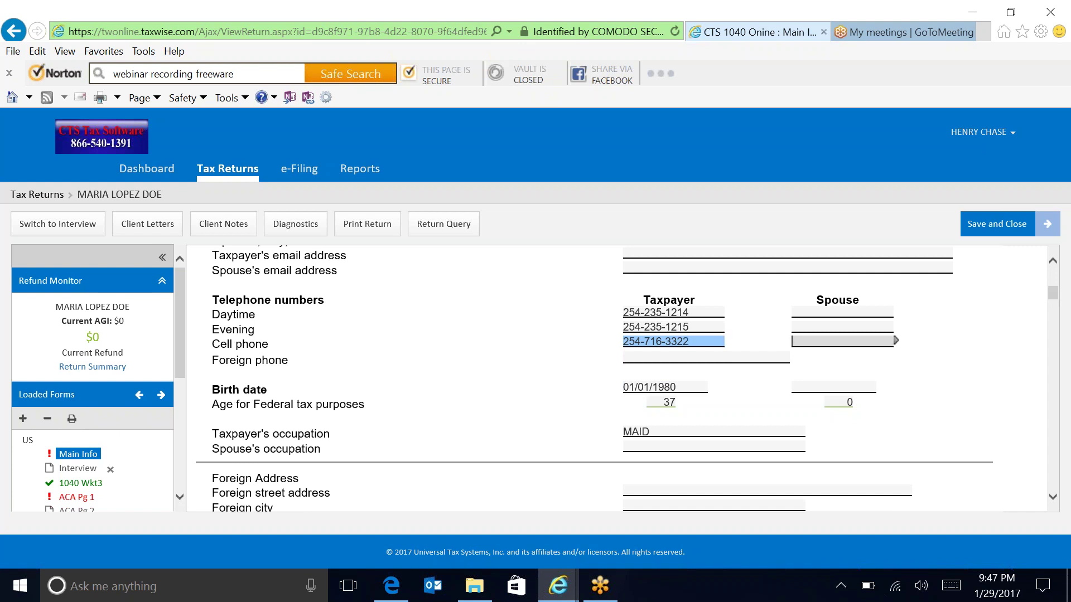
{"action": "left_click", "coordinate": [1053, 498]}
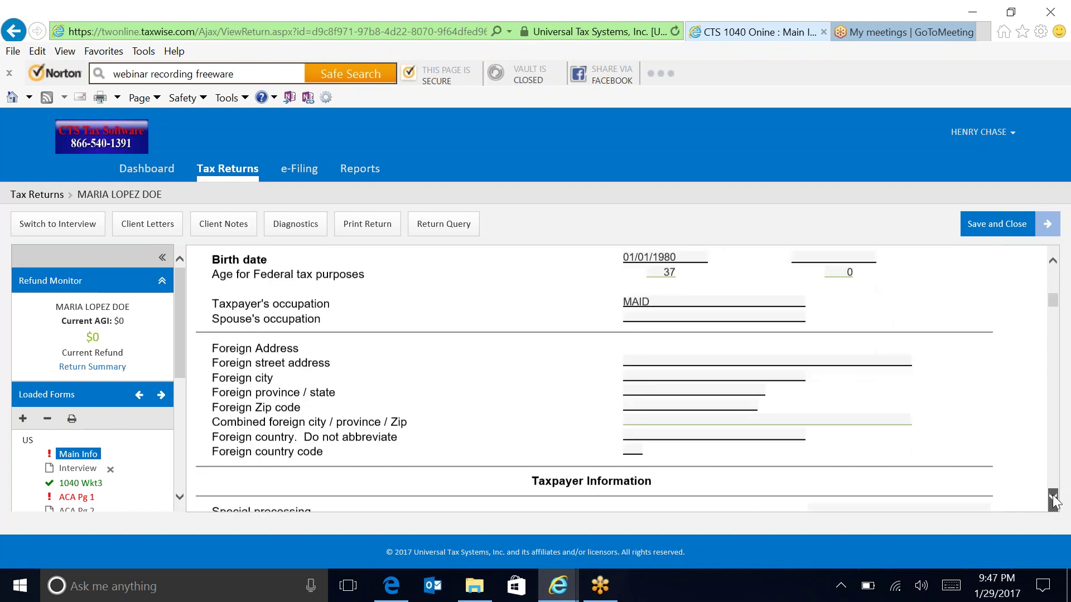
{"action": "left_click_drag", "start_coordinate": [1052, 498], "coordinate": [1054, 502]}
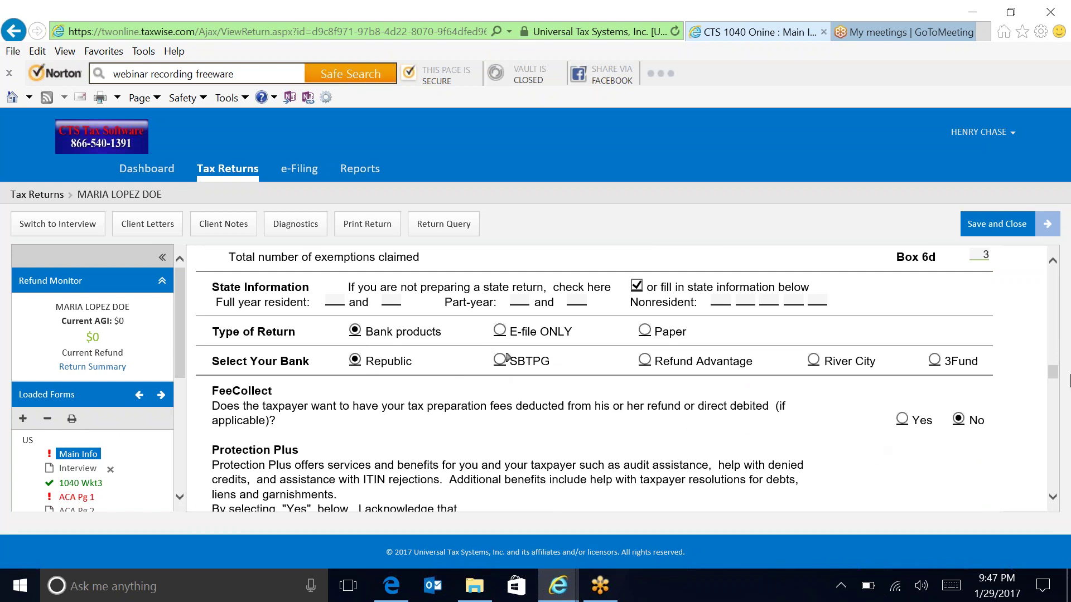
Enter 01/29/2017 as the date beside the Taxpayer's PIN on Main Info.
{"action": "scroll", "coordinate": [1061, 385], "scroll_direction": "down", "scroll_amount": 4}
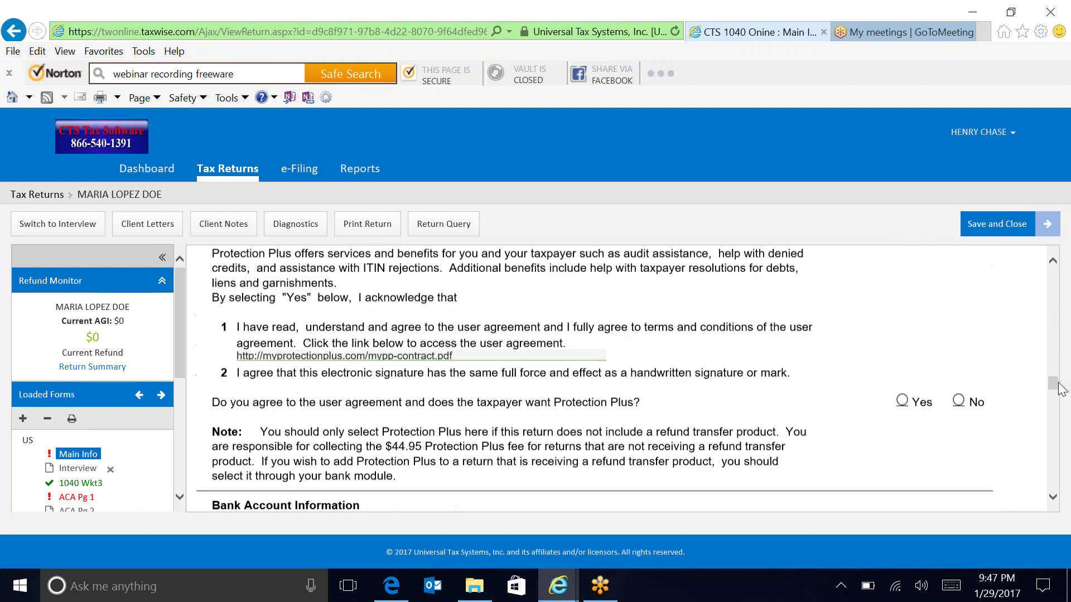
{"action": "scroll", "coordinate": [1060, 401], "scroll_direction": "down", "scroll_amount": 5}
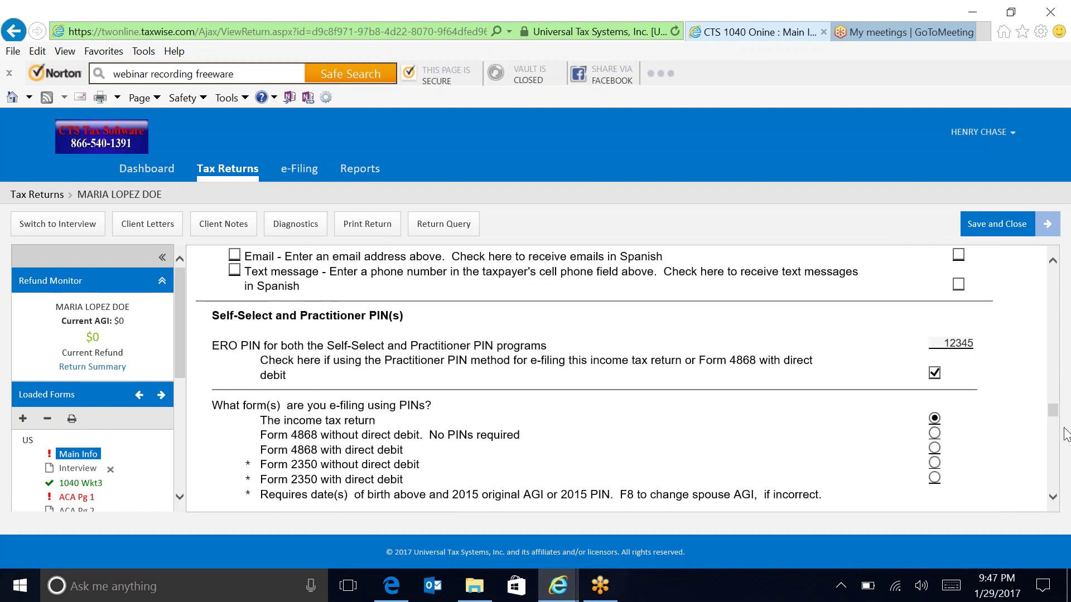
{"action": "scroll", "coordinate": [1058, 431], "scroll_direction": "down", "scroll_amount": 8}
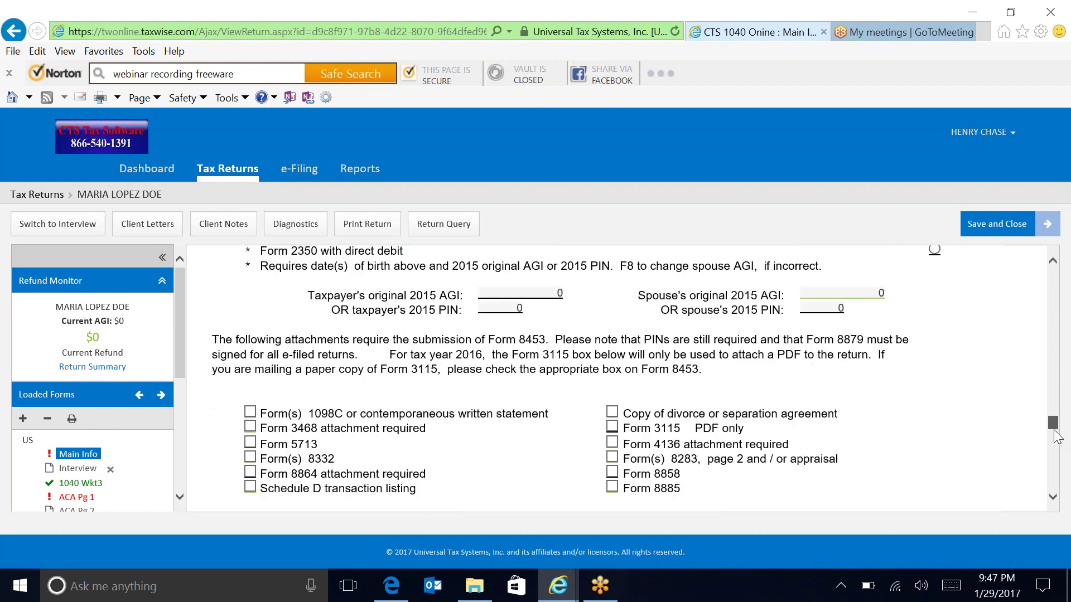
{"action": "scroll", "coordinate": [1063, 458], "scroll_direction": "up", "scroll_amount": 4}
{"action": "left_click", "coordinate": [931, 397]}
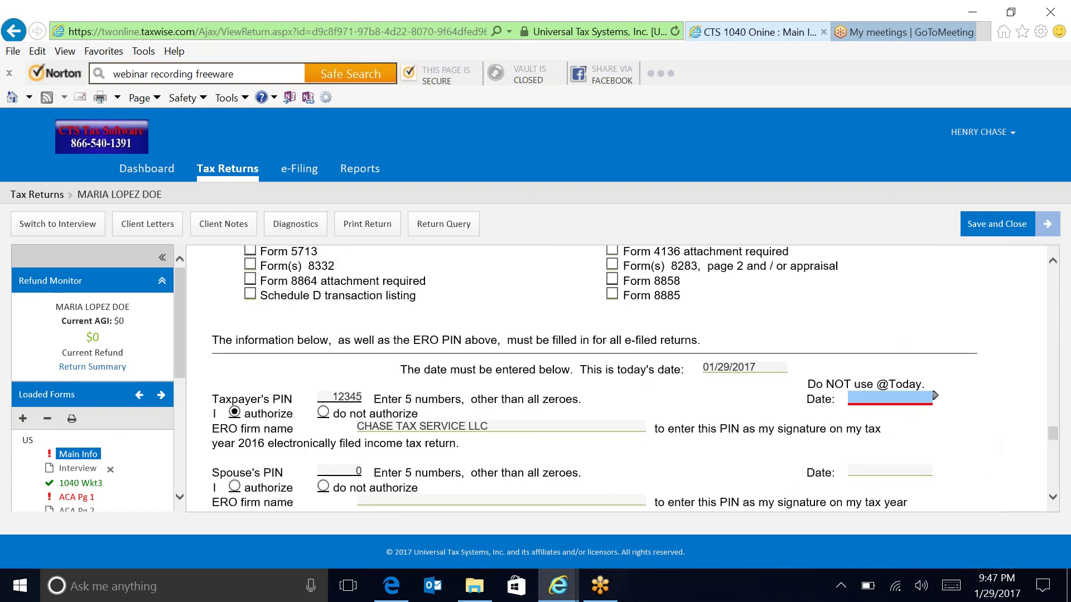
{"action": "type", "text": "01/29/2017"}
{"action": "key", "text": "Tab"}
{"action": "key", "text": "Tab"}
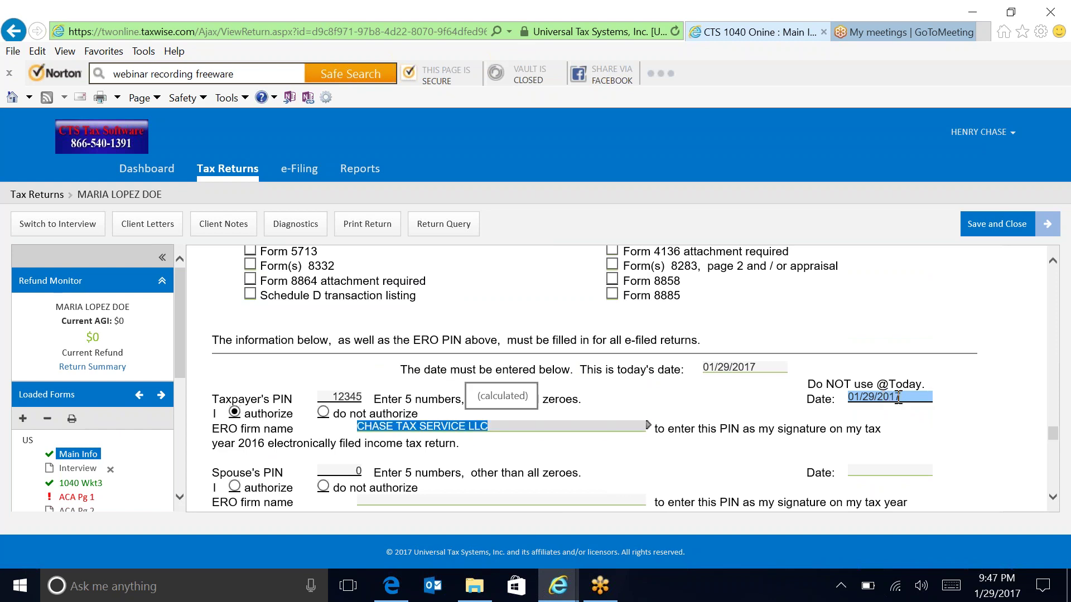
{"action": "left_click_drag", "start_coordinate": [183, 362], "coordinate": [183, 403]}
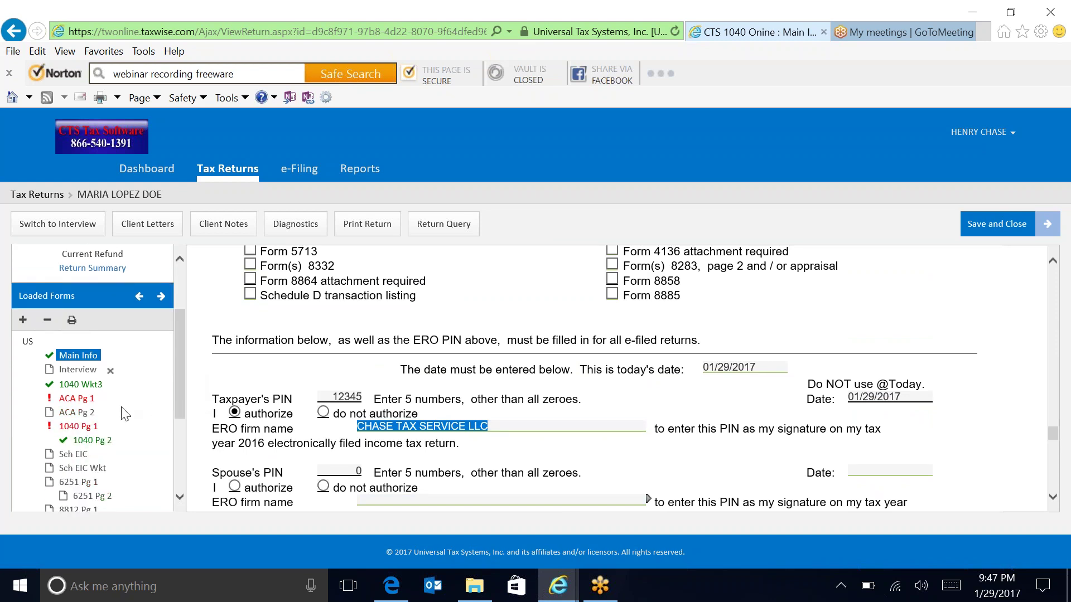
On ACA Pg 1, answer No to the Marketplace insurance question.
{"action": "left_click", "coordinate": [75, 398]}
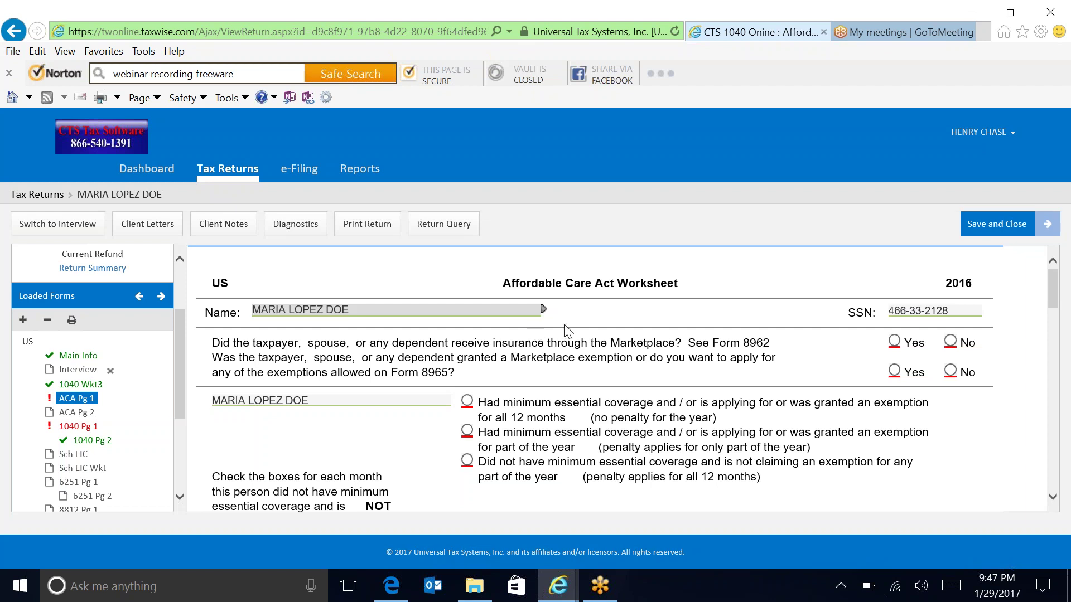
{"action": "left_click", "coordinate": [955, 344]}
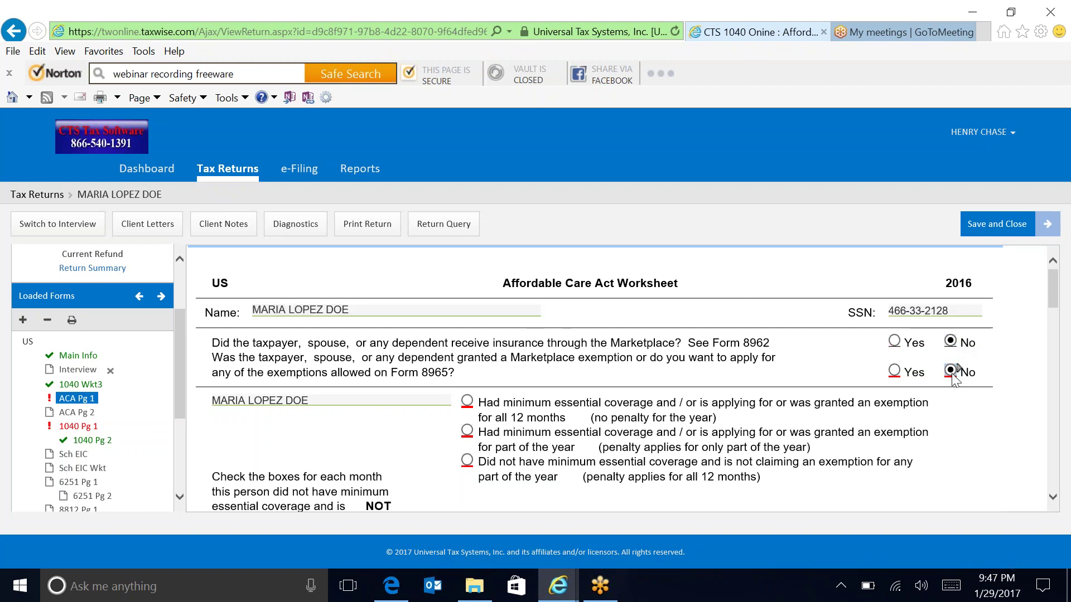
{"action": "scroll", "coordinate": [809, 329], "scroll_direction": "down", "scroll_amount": 1}
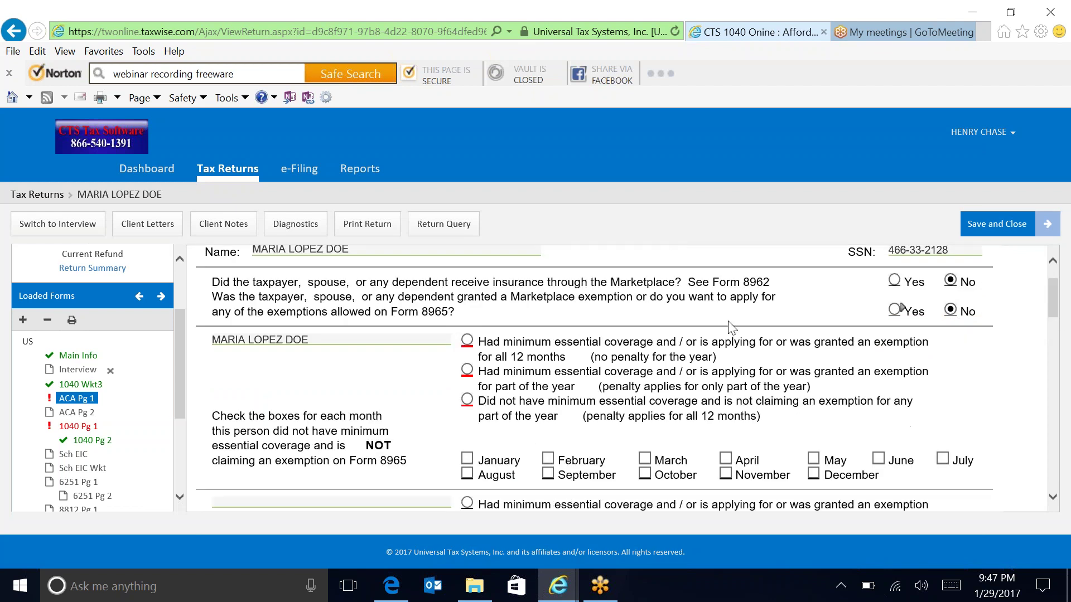
Mark the taxpayer and both dependents as covered all 12 months.
{"action": "left_click", "coordinate": [468, 340]}
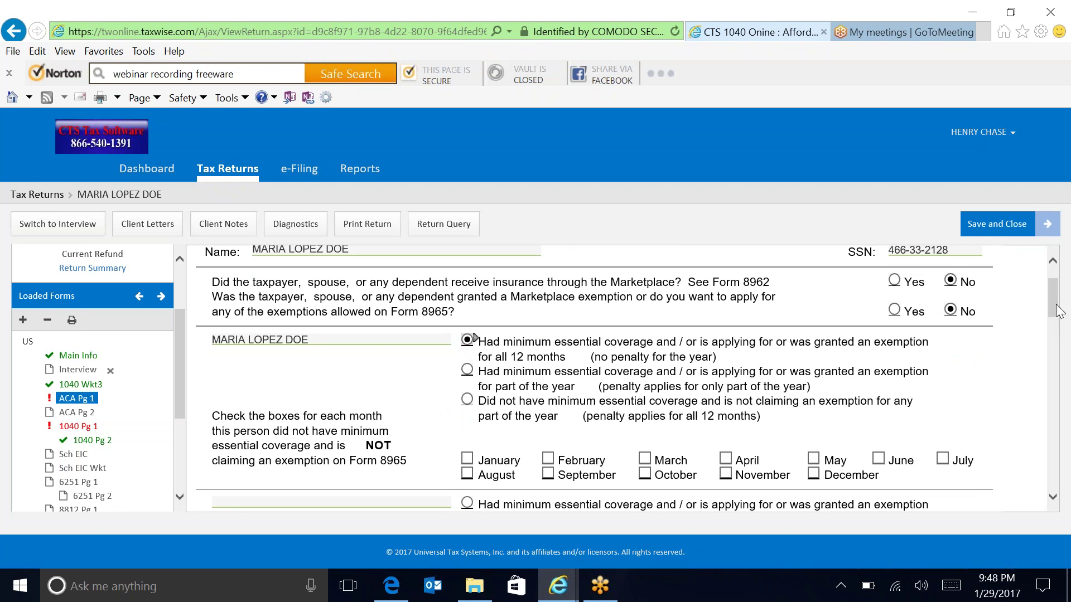
{"action": "left_click_drag", "start_coordinate": [1059, 311], "coordinate": [1063, 375]}
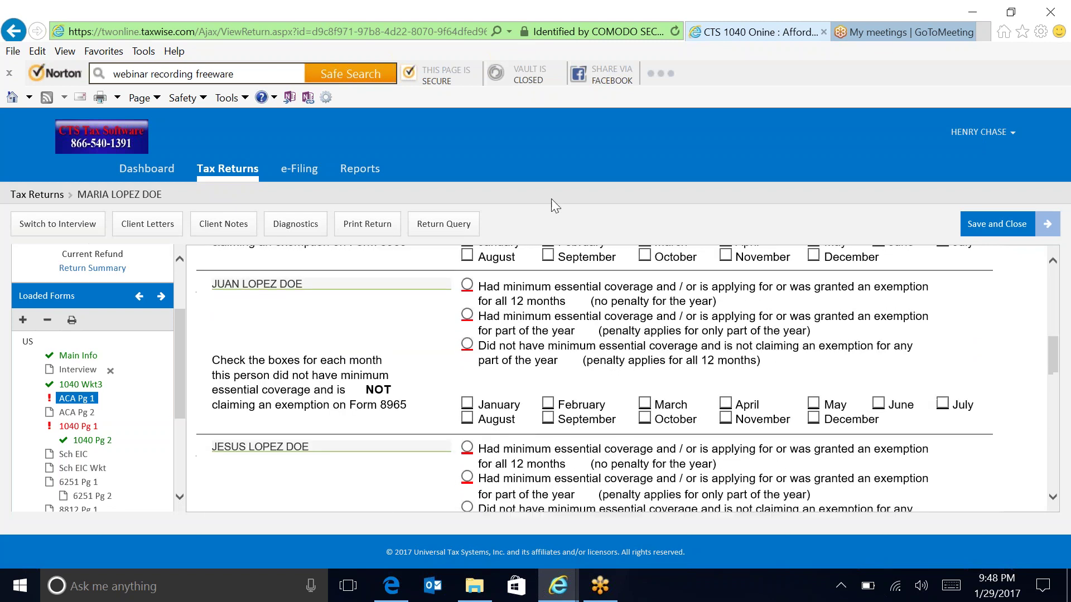
{"action": "left_click", "coordinate": [467, 285]}
{"action": "left_click", "coordinate": [468, 448]}
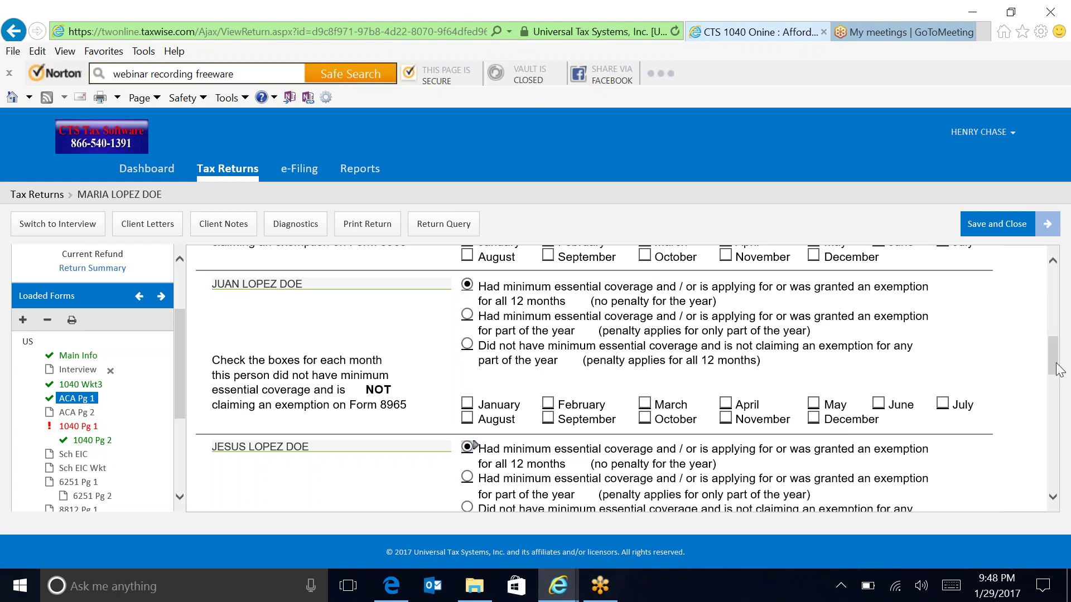
{"action": "left_click_drag", "start_coordinate": [1051, 367], "coordinate": [1047, 472]}
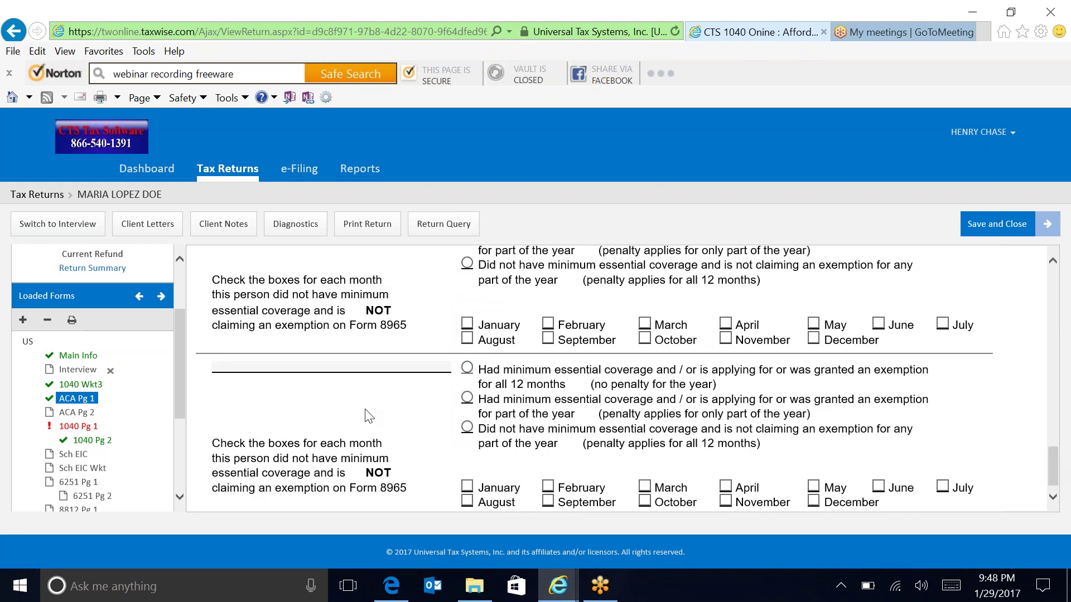
Enter 12500 as household employee income on line 7 of 1040 Pg 1.
{"action": "left_click", "coordinate": [88, 427]}
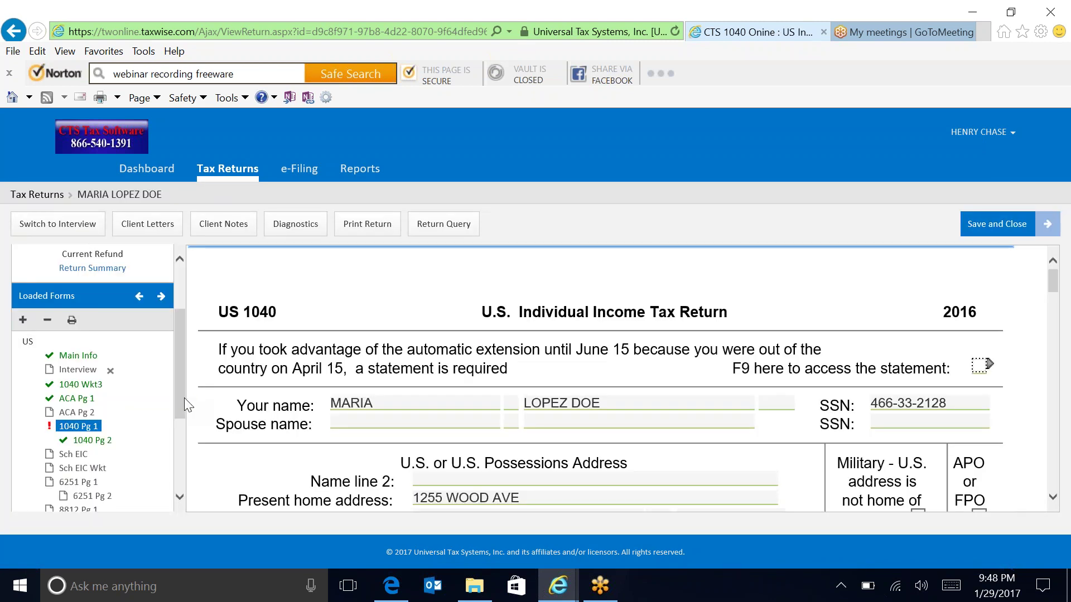
{"action": "left_click_drag", "start_coordinate": [184, 397], "coordinate": [180, 457]}
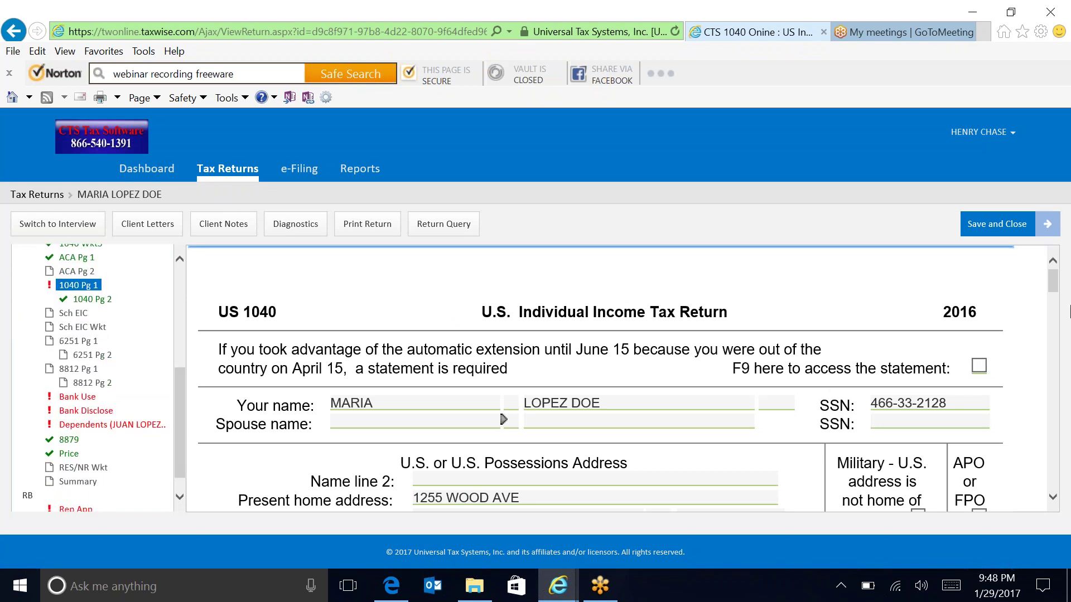
{"action": "left_click_drag", "start_coordinate": [1053, 284], "coordinate": [1068, 404]}
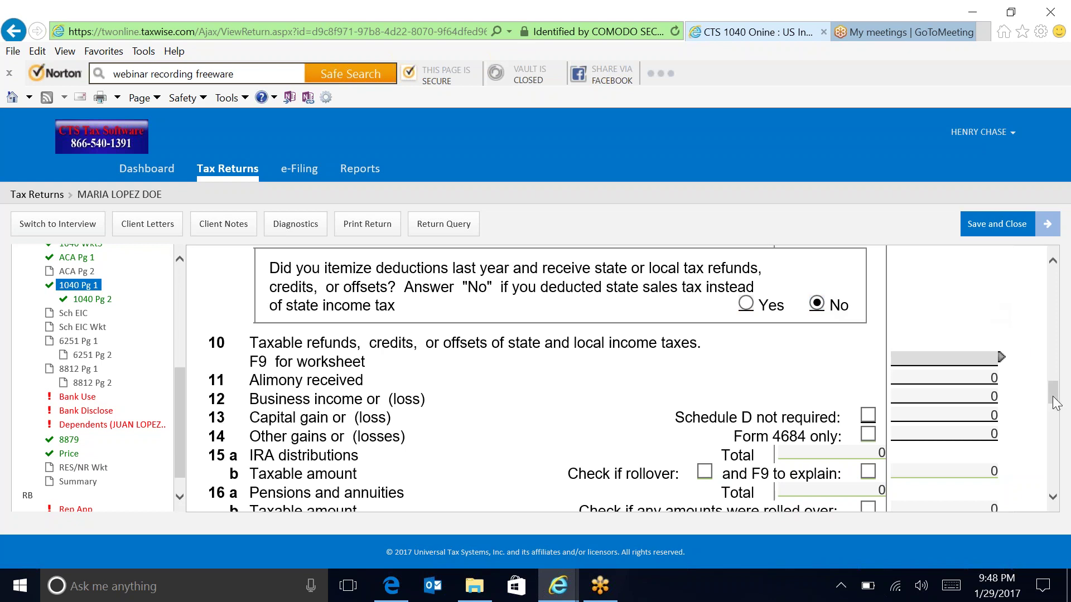
{"action": "left_click_drag", "start_coordinate": [1056, 406], "coordinate": [1047, 369]}
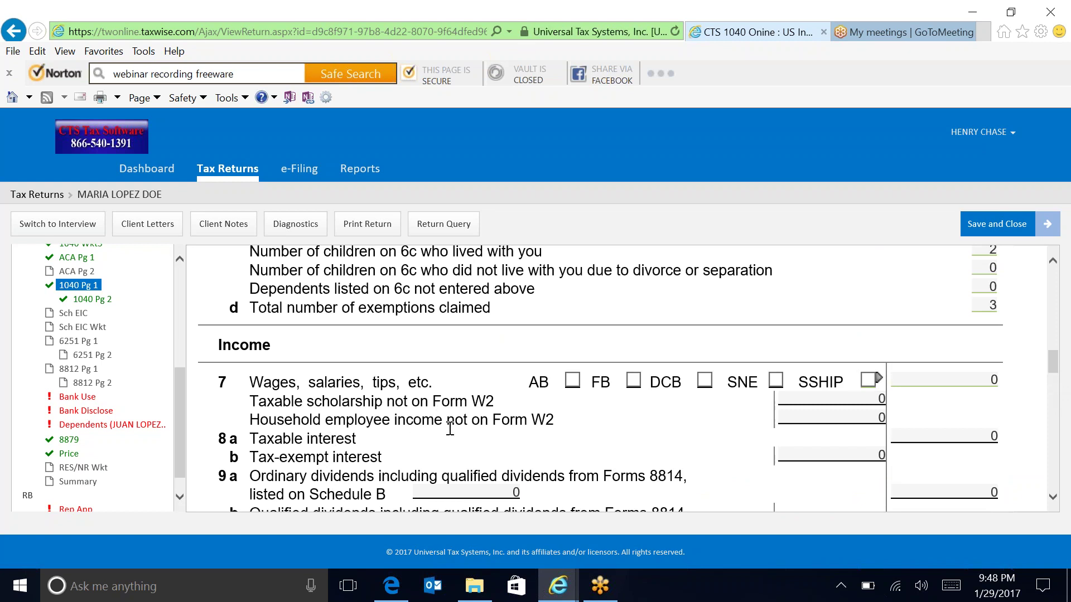
{"action": "left_click", "coordinate": [884, 417]}
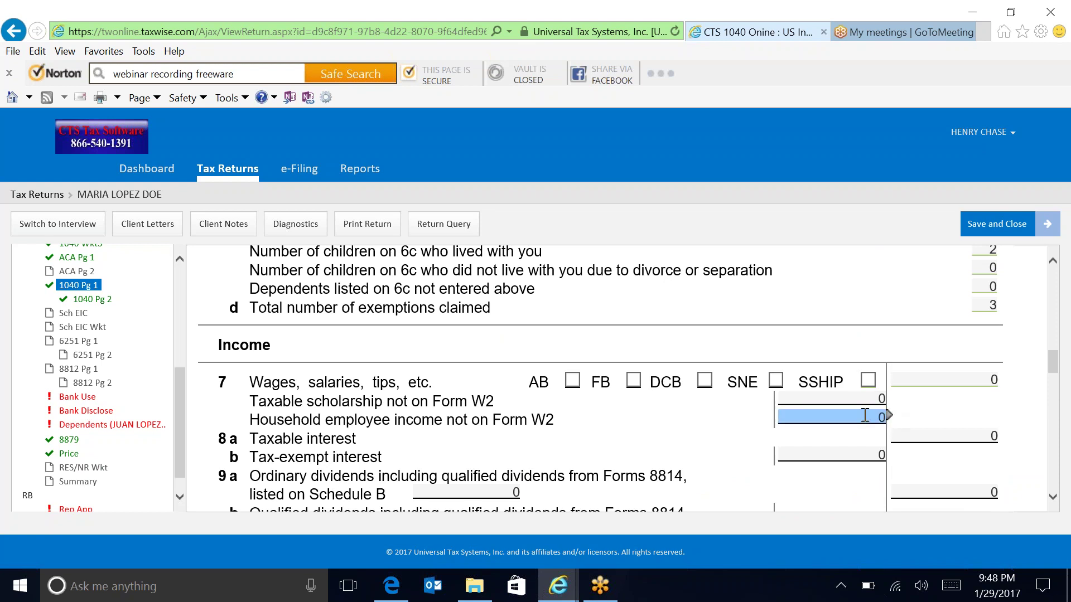
{"action": "type", "text": "12500"}
{"action": "key", "text": "Return"}
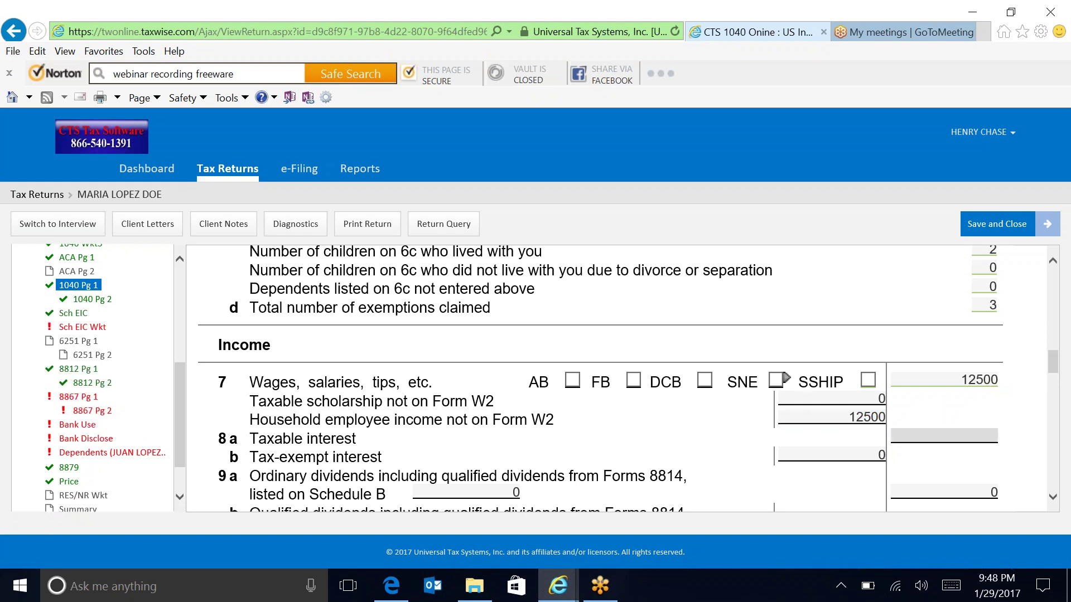
{"action": "left_click", "coordinate": [71, 328]}
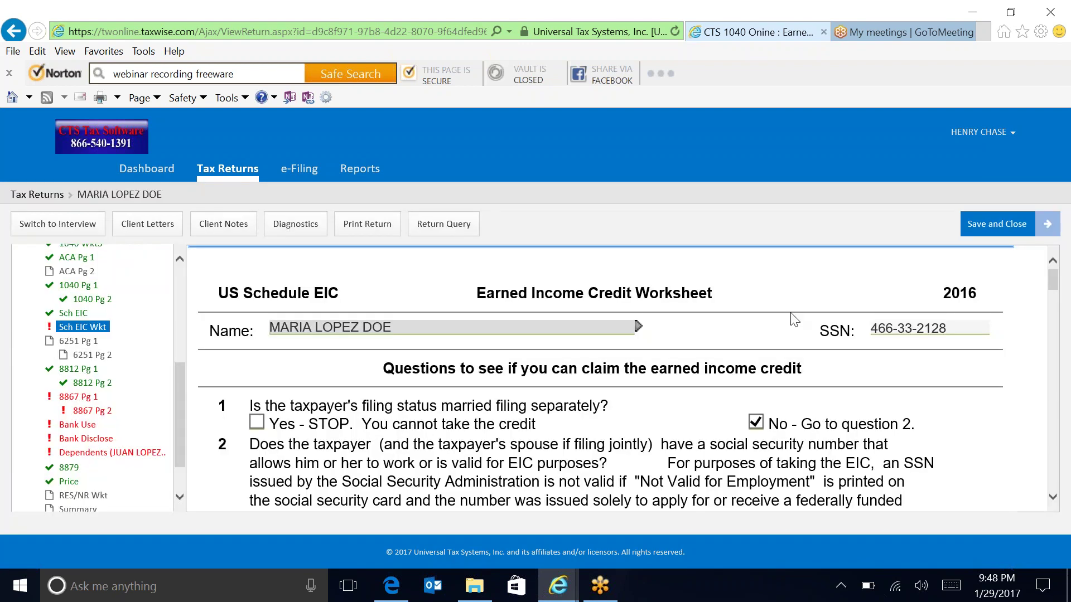
Answer No to EIC worksheet questions 4a and 6.
{"action": "mouse_move", "coordinate": [1056, 290]}
{"action": "left_mouse_down"}
{"action": "mouse_move", "coordinate": [1056, 313]}
{"action": "mouse_move", "coordinate": [1055, 303]}
{"action": "left_mouse_up"}
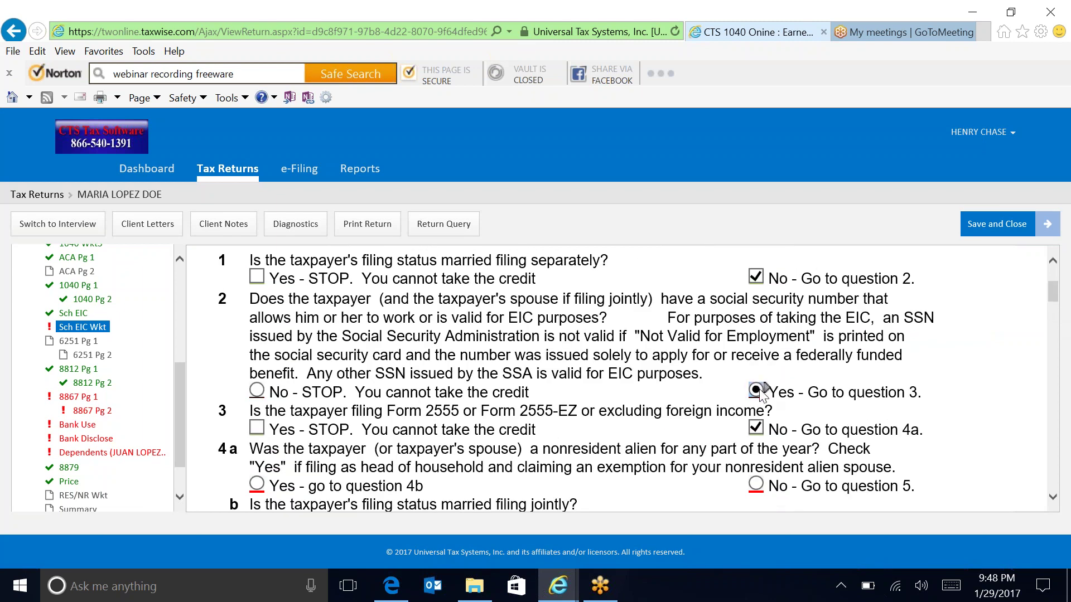
{"action": "left_click", "coordinate": [755, 483]}
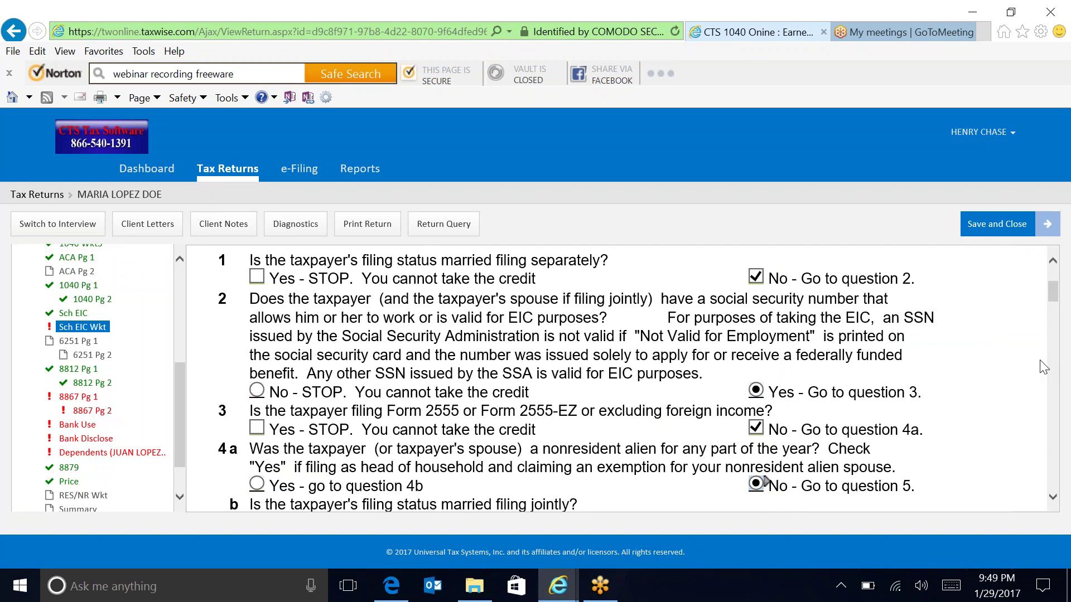
{"action": "left_click_drag", "start_coordinate": [1047, 300], "coordinate": [1049, 327]}
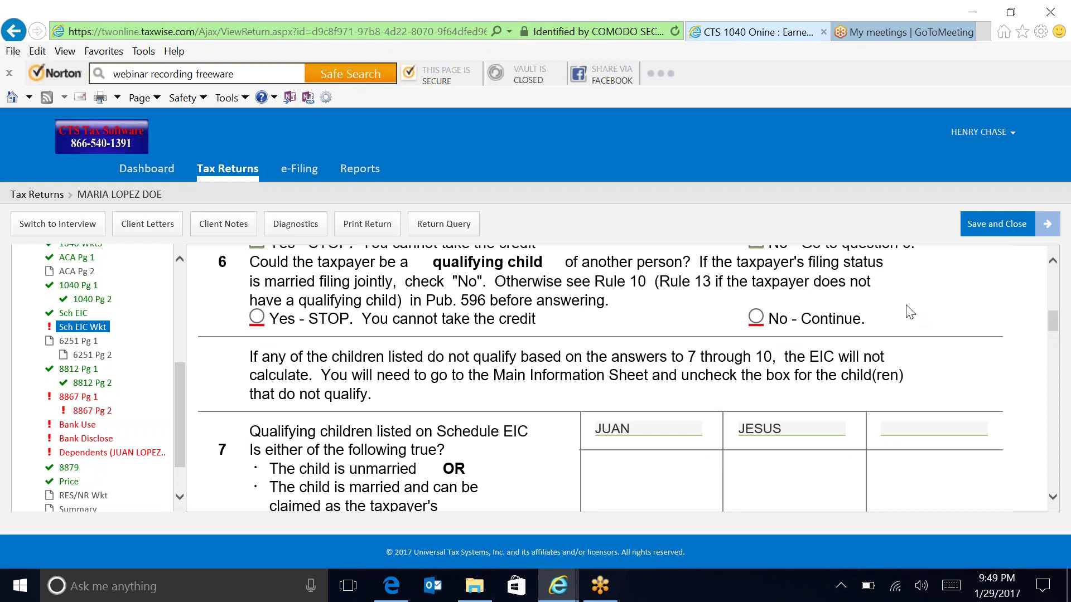
{"action": "left_click", "coordinate": [756, 316]}
{"action": "left_click_drag", "start_coordinate": [1053, 329], "coordinate": [1054, 353]}
Answer Yes to questions 7 and 8 and No to 9a for both children.
{"action": "left_click", "coordinate": [603, 356]}
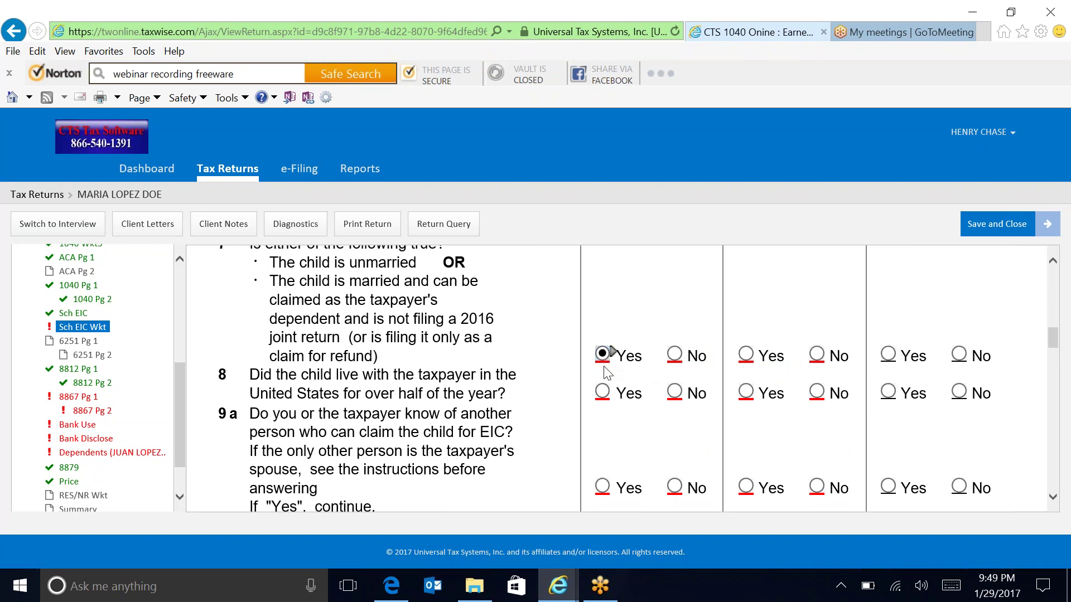
{"action": "left_click", "coordinate": [604, 392]}
{"action": "left_click", "coordinate": [744, 351]}
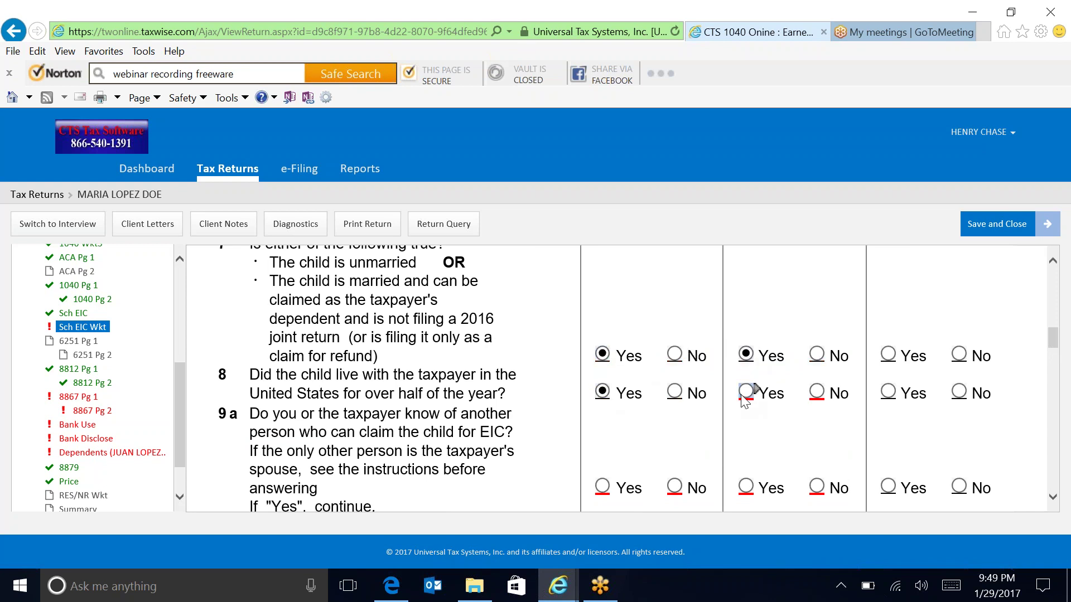
{"action": "left_click", "coordinate": [744, 393]}
{"action": "left_click", "coordinate": [675, 488]}
{"action": "left_click", "coordinate": [817, 491]}
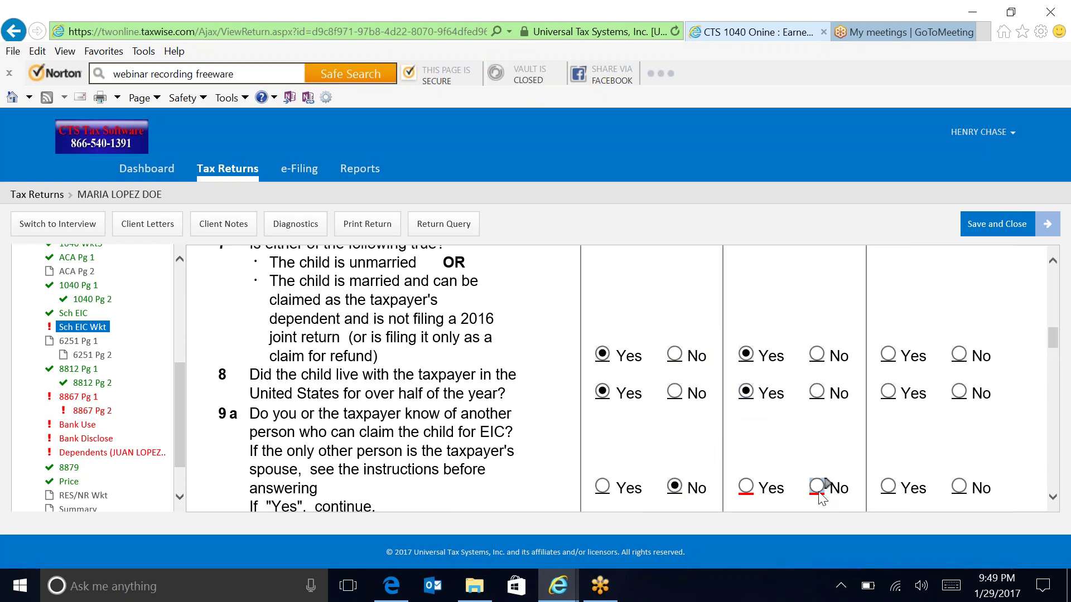
Mark both children's SSNs as valid for EIC.
{"action": "left_click_drag", "start_coordinate": [1055, 347], "coordinate": [1061, 376]}
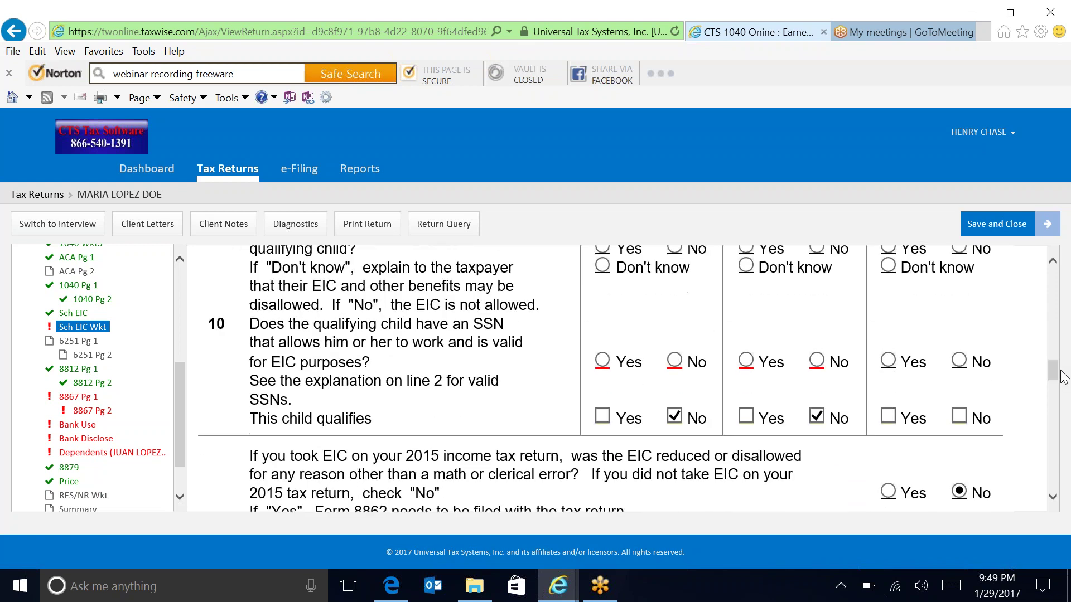
{"action": "left_click", "coordinate": [599, 361]}
{"action": "left_click", "coordinate": [747, 363]}
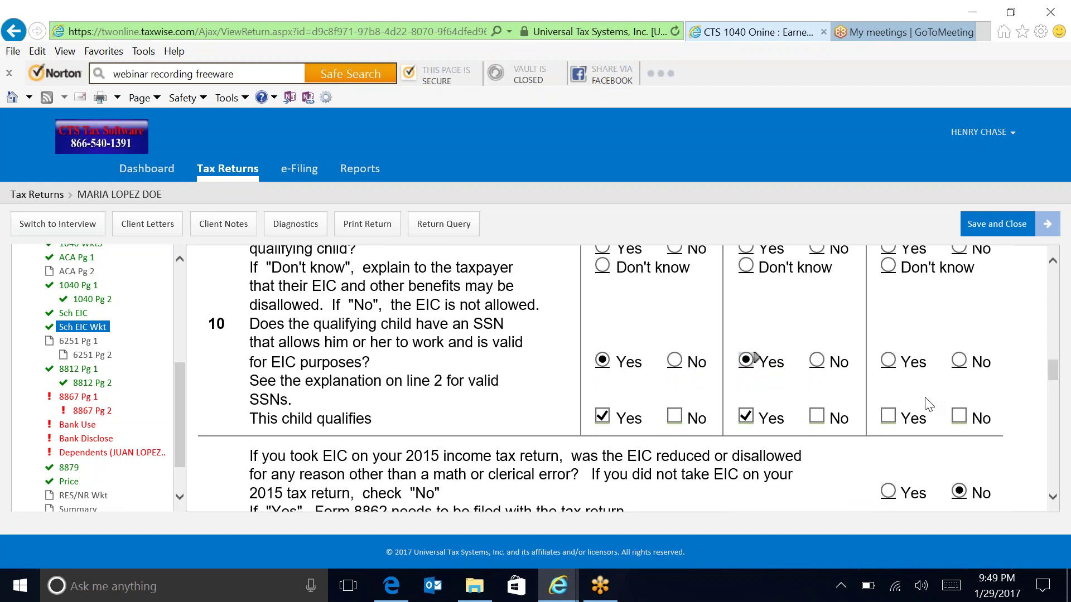
{"action": "left_click_drag", "start_coordinate": [1056, 377], "coordinate": [1061, 505]}
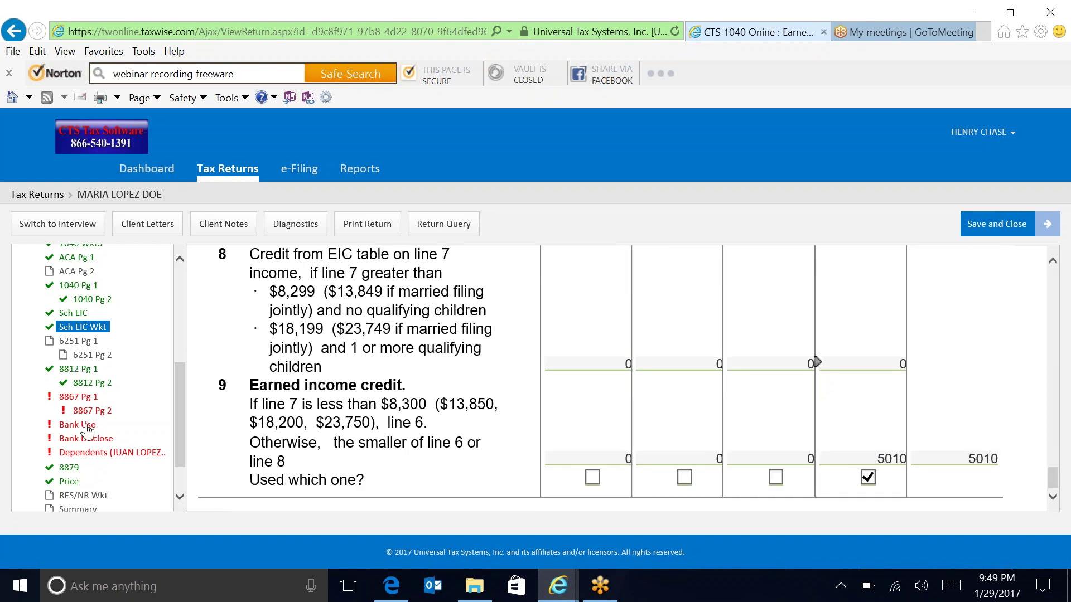
{"action": "left_click", "coordinate": [78, 397]}
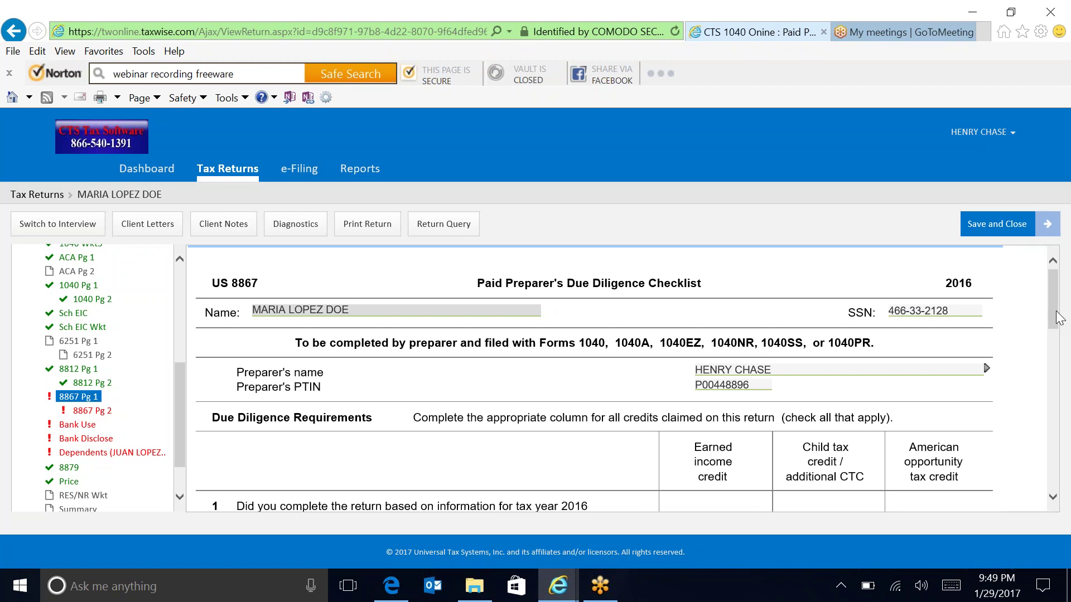
On 8867 Pg 1, answer Yes to 1, 3a, 3b for EIC, 3b for CTC, and No to 4 for EIC.
{"action": "scroll", "coordinate": [835, 384], "scroll_direction": "down", "scroll_amount": 4}
{"action": "scroll", "coordinate": [835, 384], "scroll_direction": "up", "scroll_amount": 1}
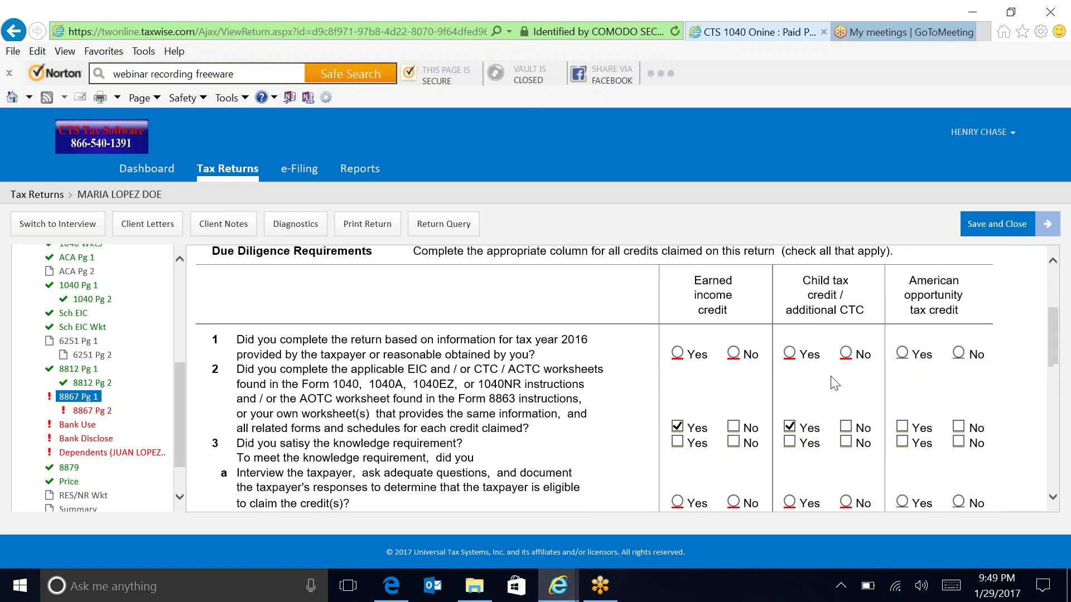
{"action": "left_click", "coordinate": [678, 353]}
{"action": "scroll", "coordinate": [1058, 356], "scroll_direction": "down", "scroll_amount": 2}
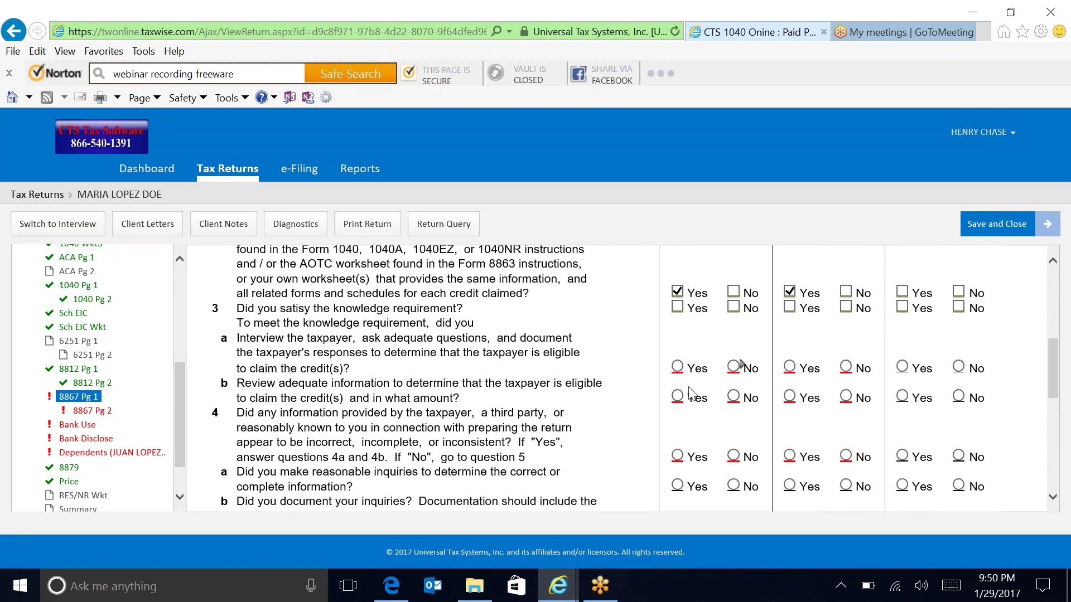
{"action": "left_click", "coordinate": [677, 366]}
{"action": "left_click", "coordinate": [677, 396]}
{"action": "left_click", "coordinate": [790, 396]}
{"action": "left_click", "coordinate": [735, 456]}
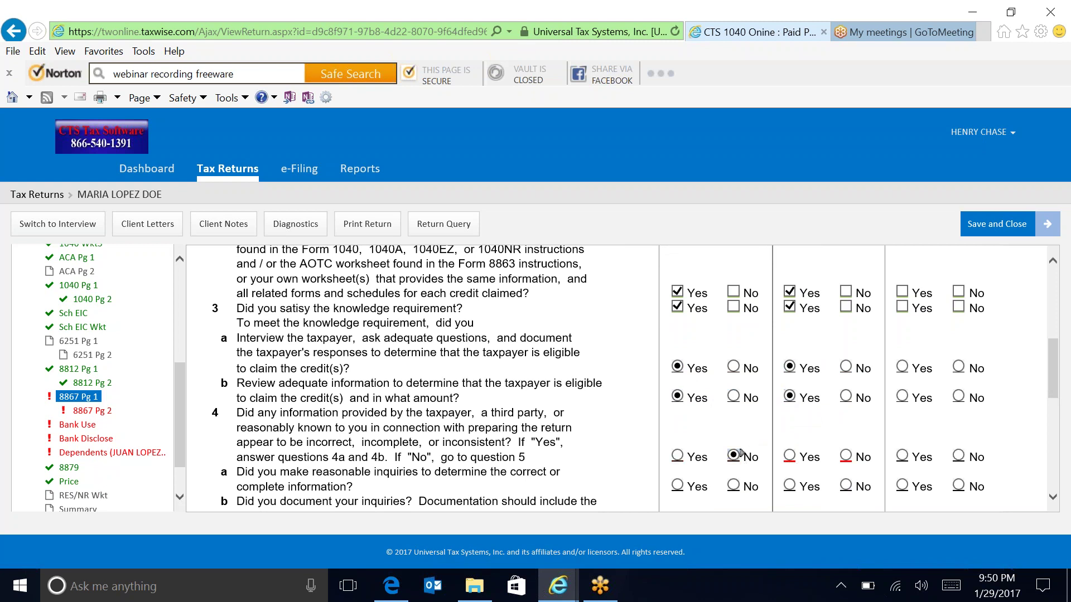